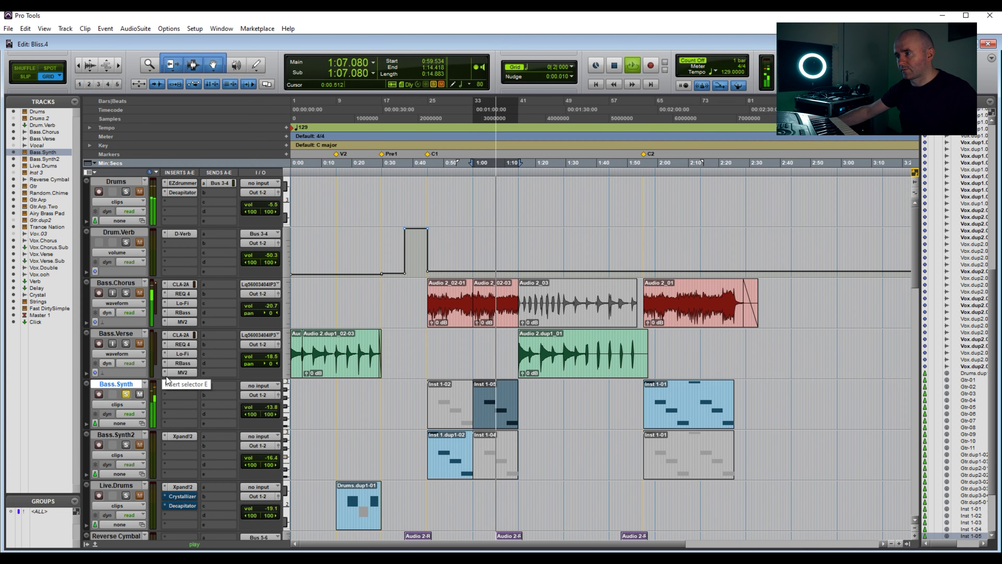
- Stop playback and inspect the REQ 4 equalizer on the Bass.Chorus track, closing its window again
key("space")
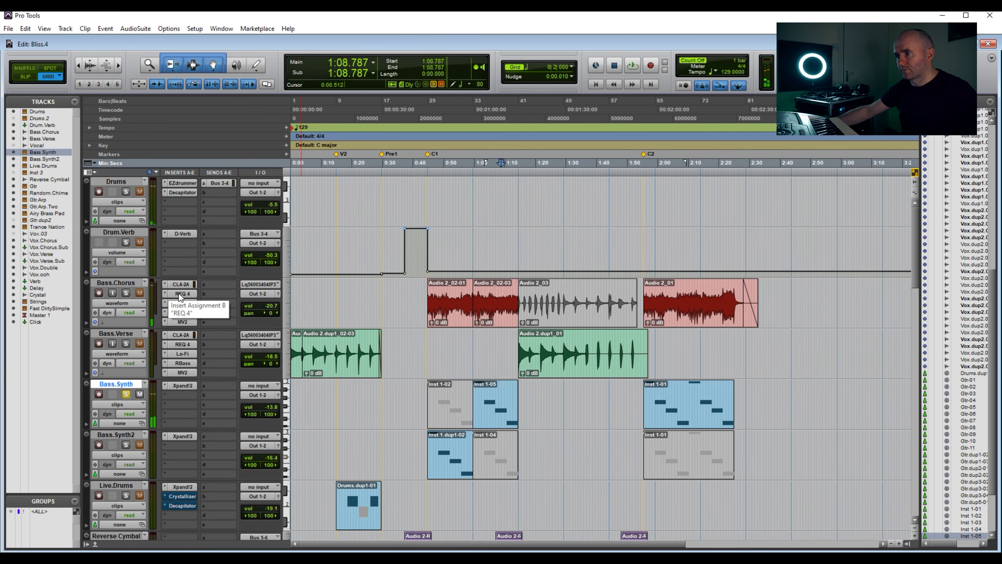
left_click(179, 294)
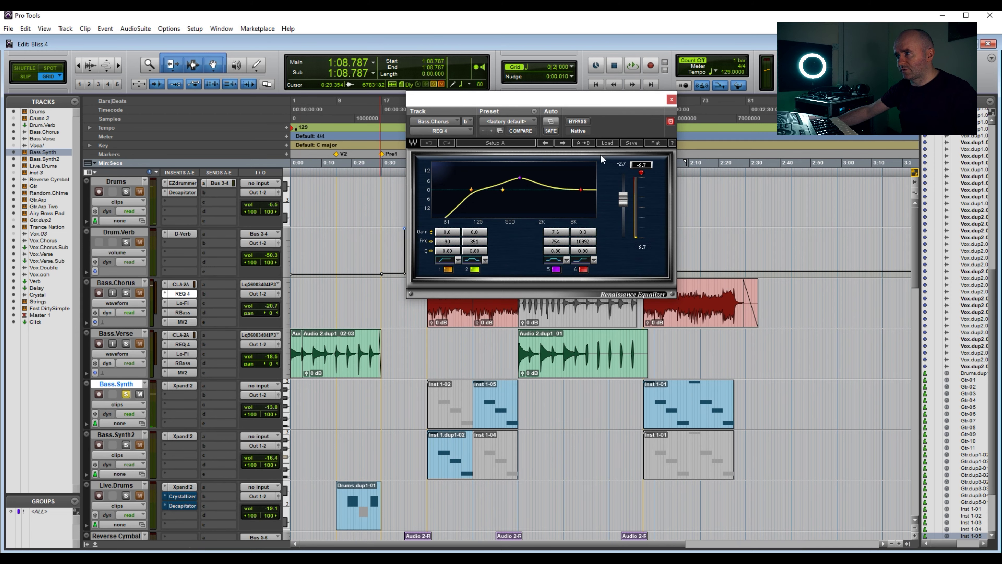
left_click(670, 100)
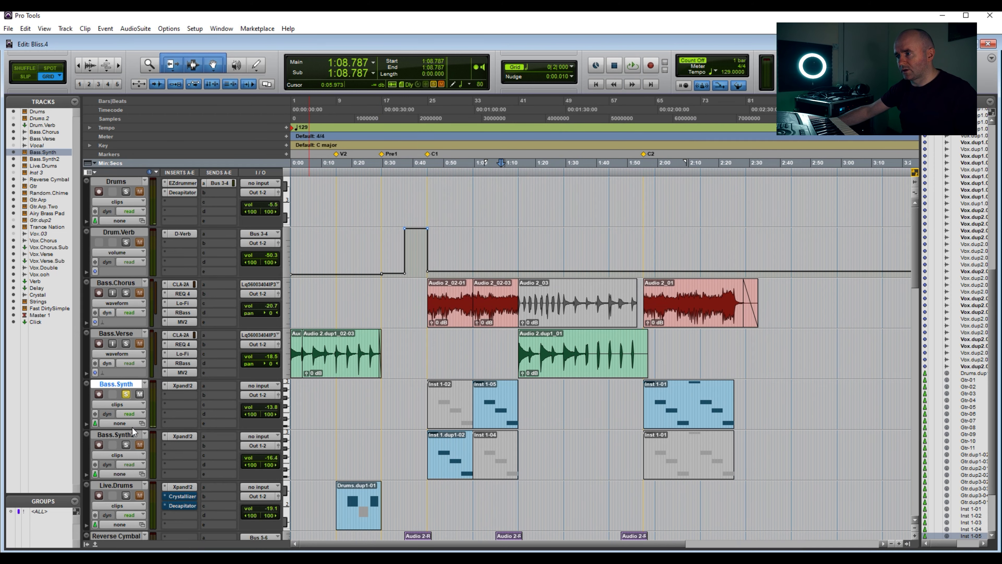
- Solo Bass.Synth2 in place of Bass.Synth to audition its Inst 1.dup1-02 clip, and briefly open the Xpand!2 instrument on Bass.Synth
left_click(126, 445)
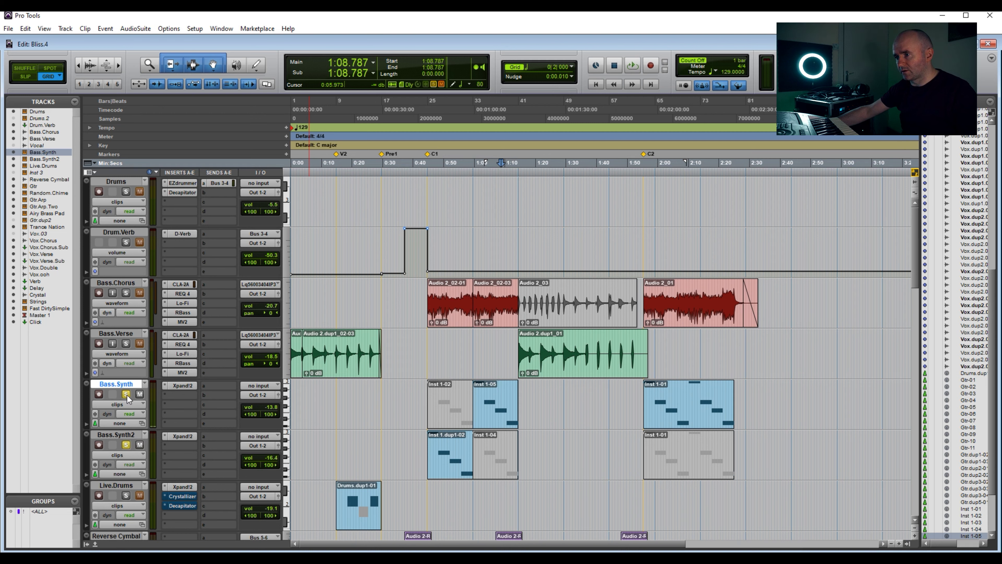
left_click(442, 459)
key("space")
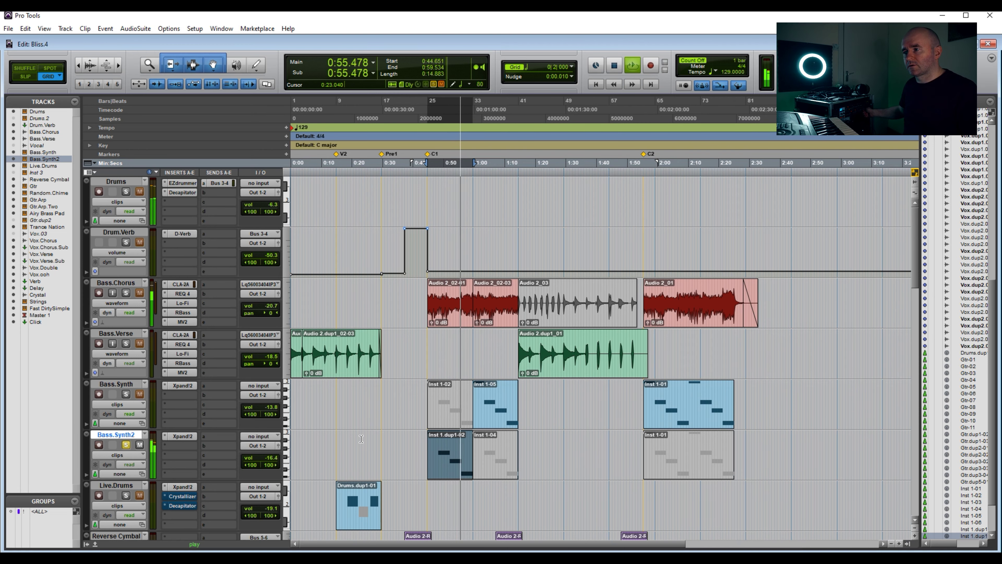
key("space")
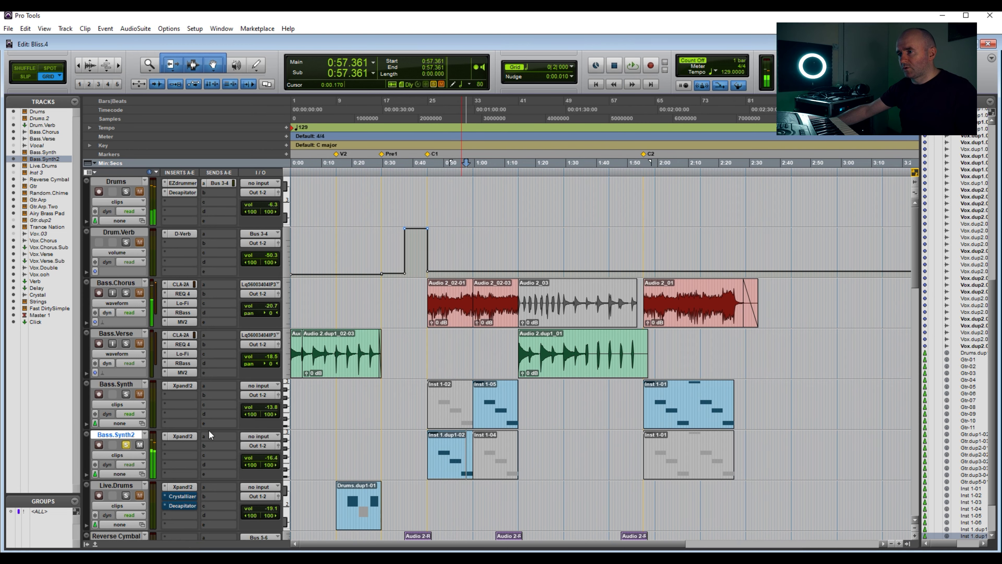
left_click(181, 386)
left_click(844, 95)
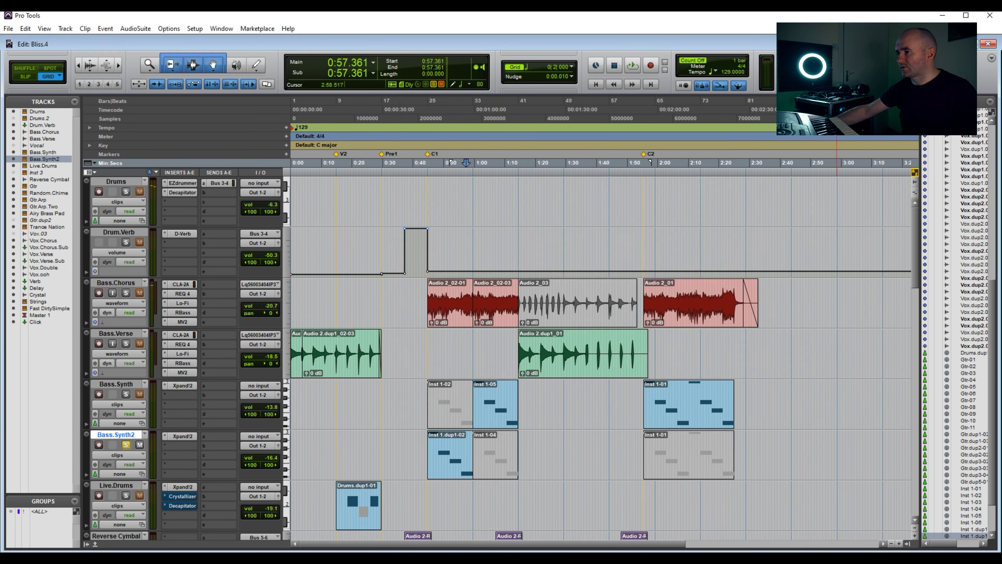
- Solo Live.Drums in place of Bass.Synth2 and play its Drums.dup1-01 clip
scroll(496, 314, "down", 2)
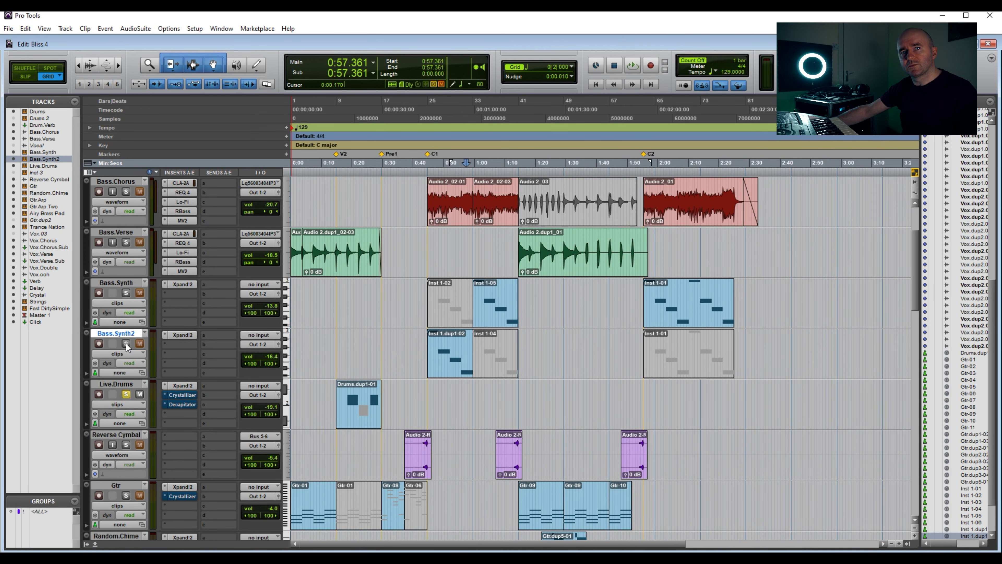
left_click(355, 423)
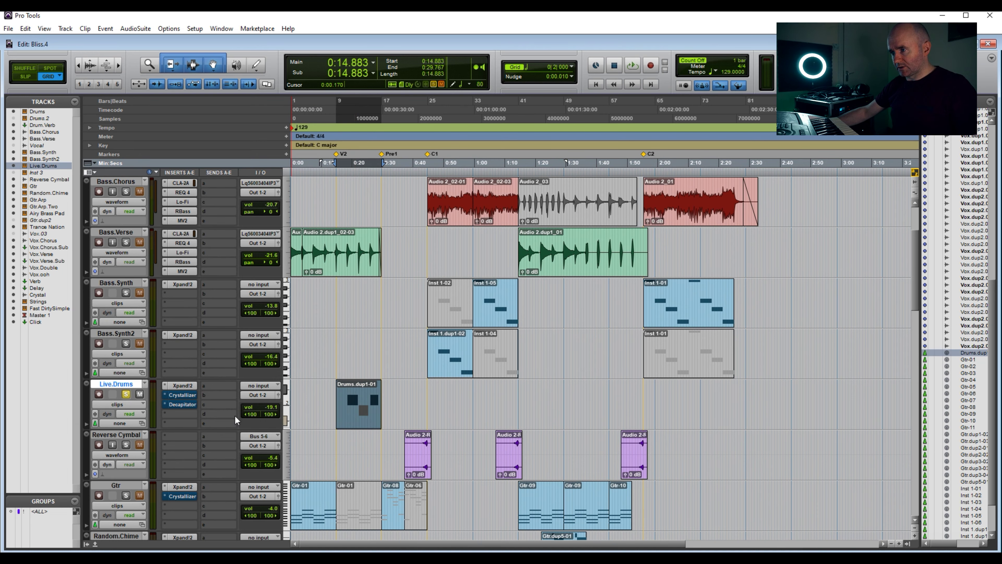
scroll(212, 375, "down", 2)
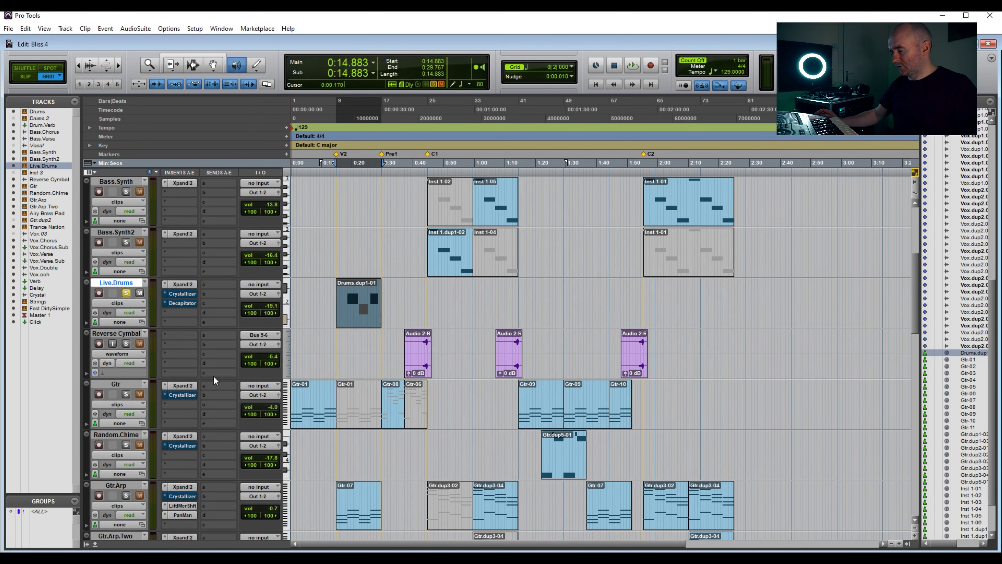
key("space")
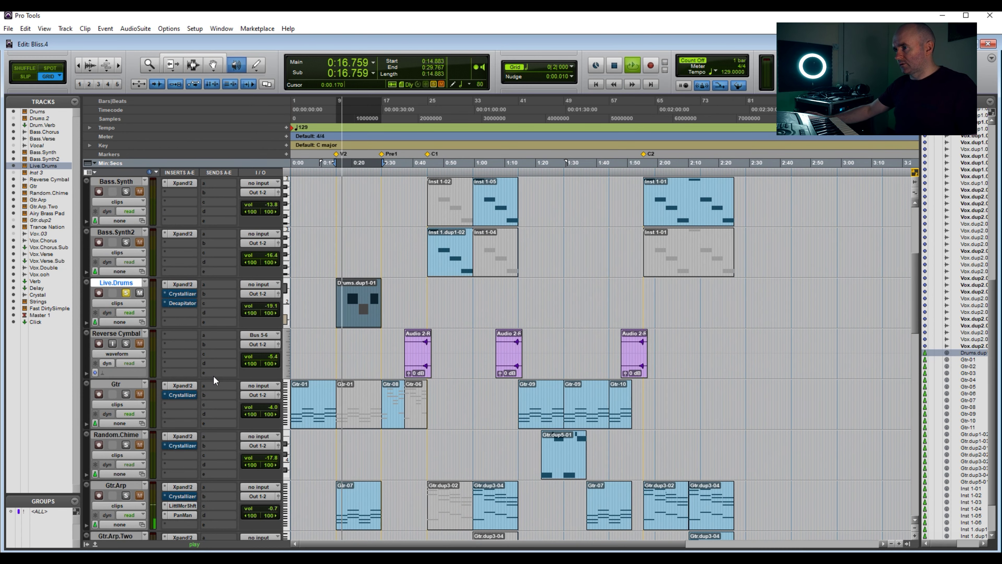
- Inspect the Live.Drums Xpand!2 instrument and its 26 Drums preset category without loading a preset, closing it and stopping playback
left_click(183, 285)
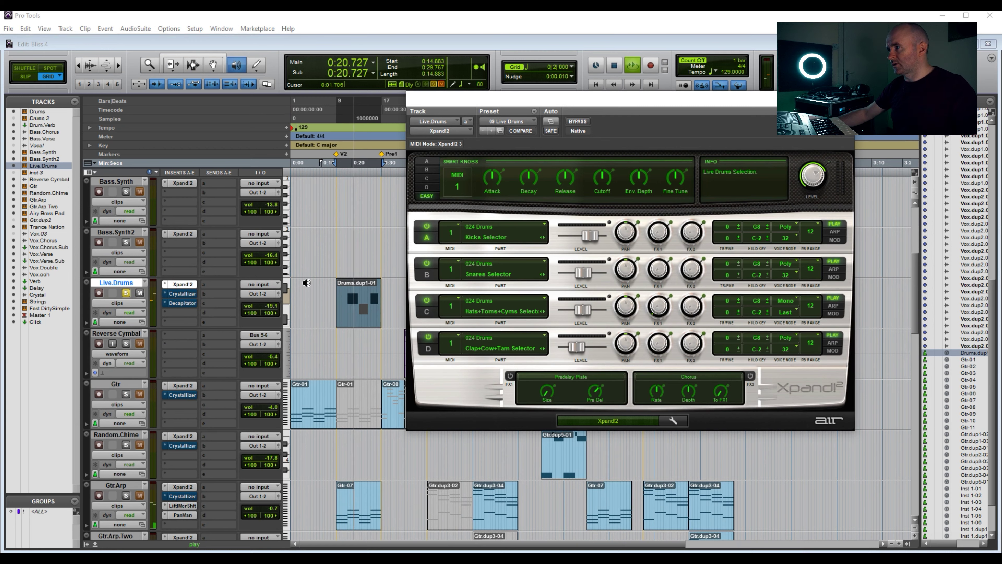
left_click(514, 123)
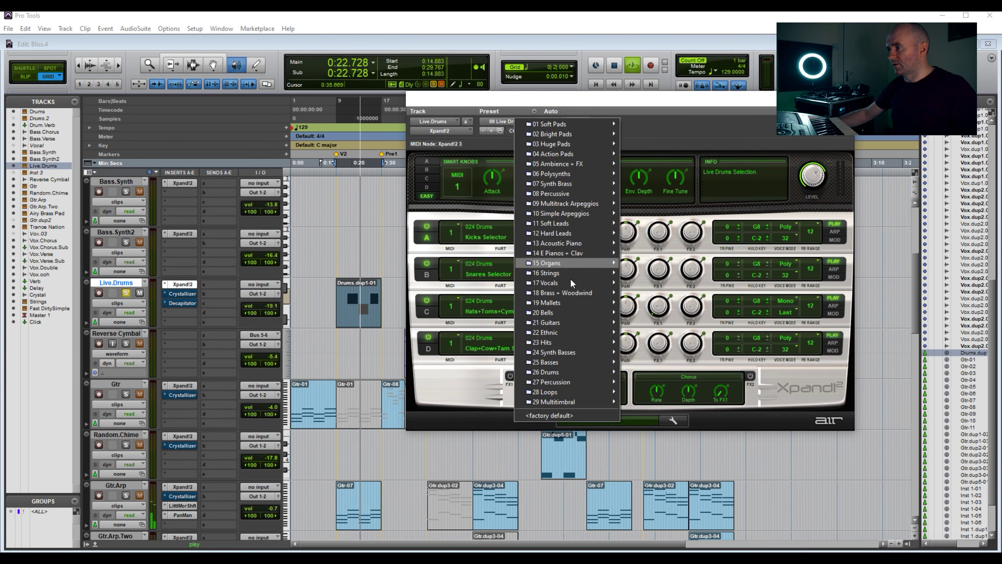
mouse_move(587, 336)
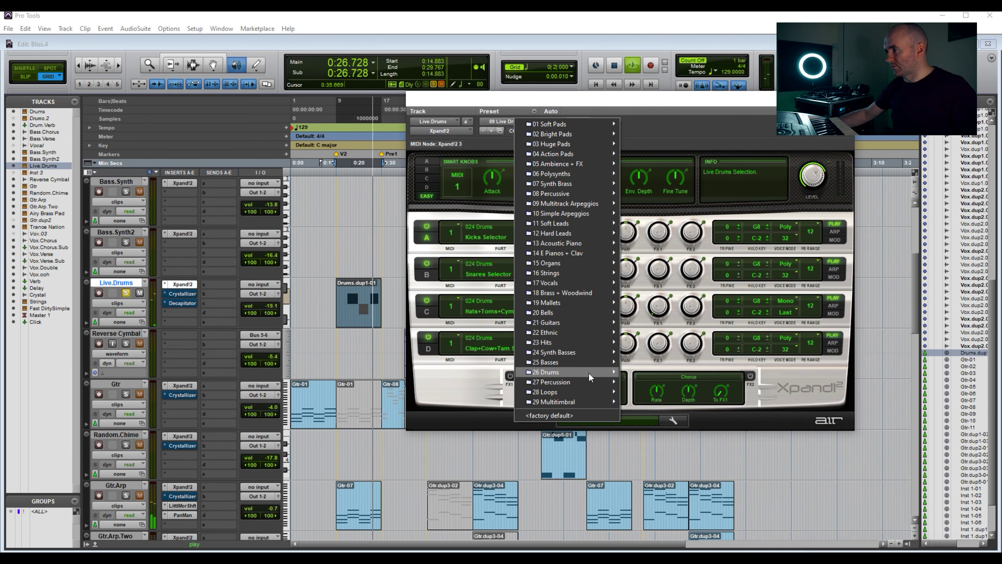
mouse_move(589, 372)
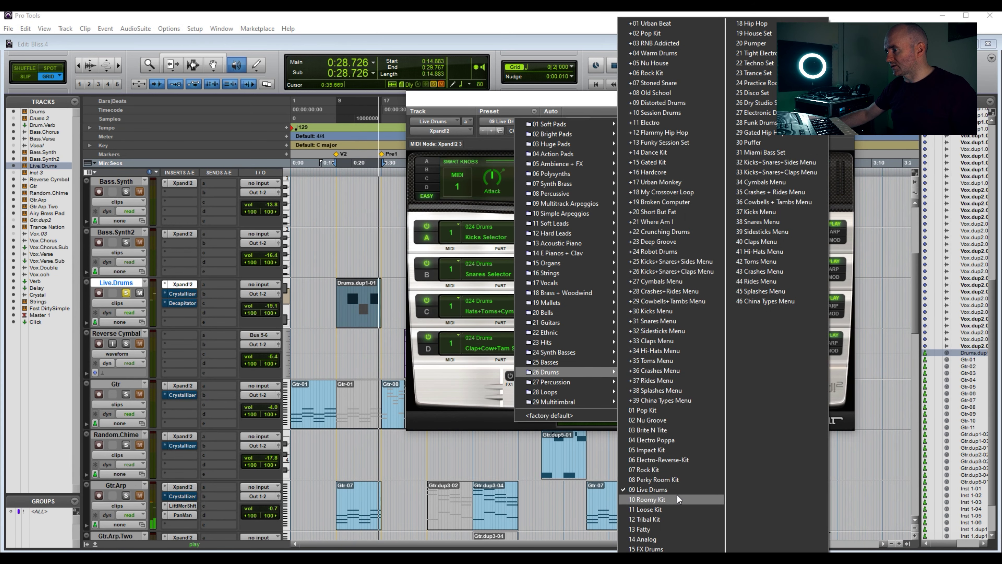
left_click(555, 101)
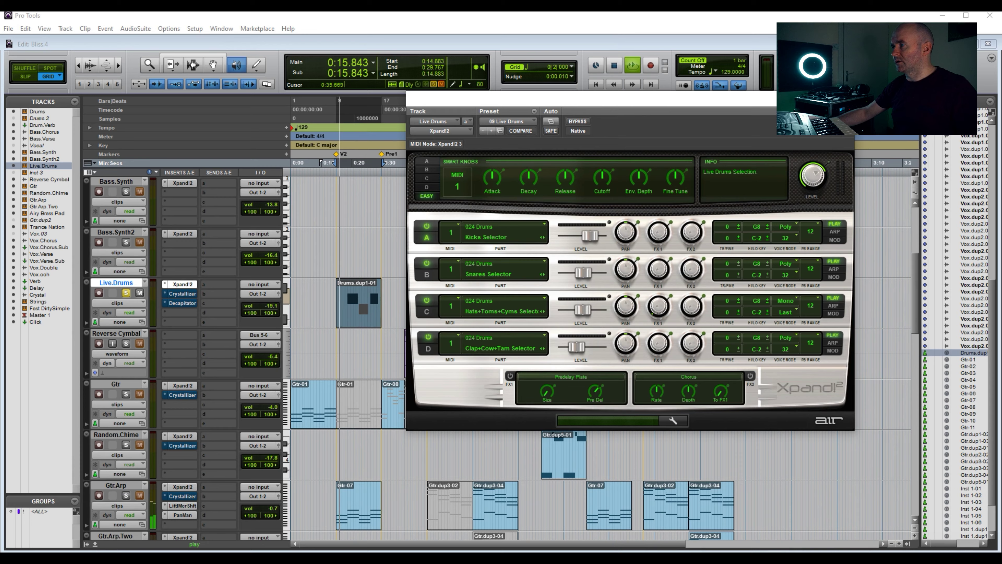
left_click(844, 99)
key("space")
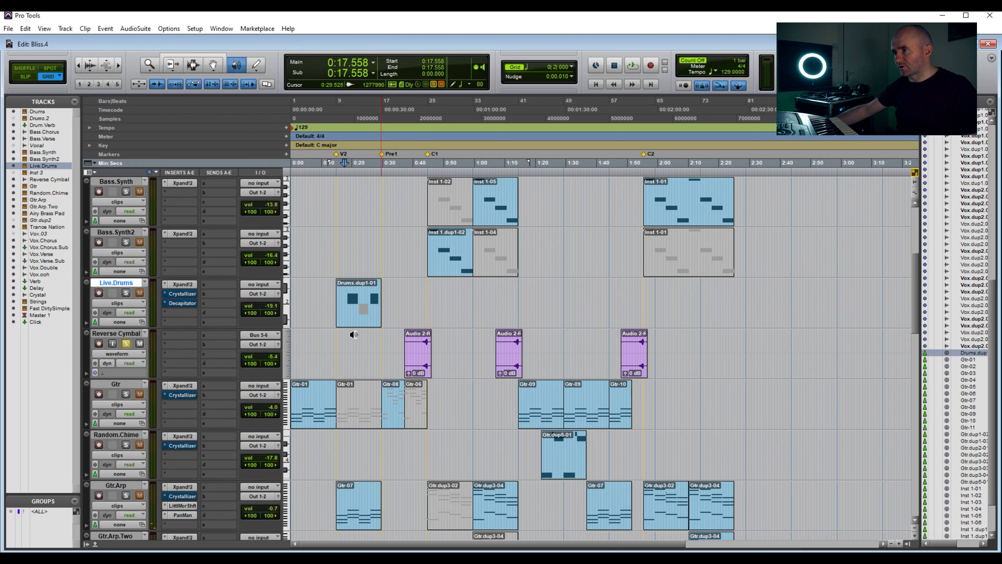
- Audition the soloed Reverse Cymbal track's first clip, playing from about 0:41 into the C1 marker
left_click(199, 55)
left_click(422, 369)
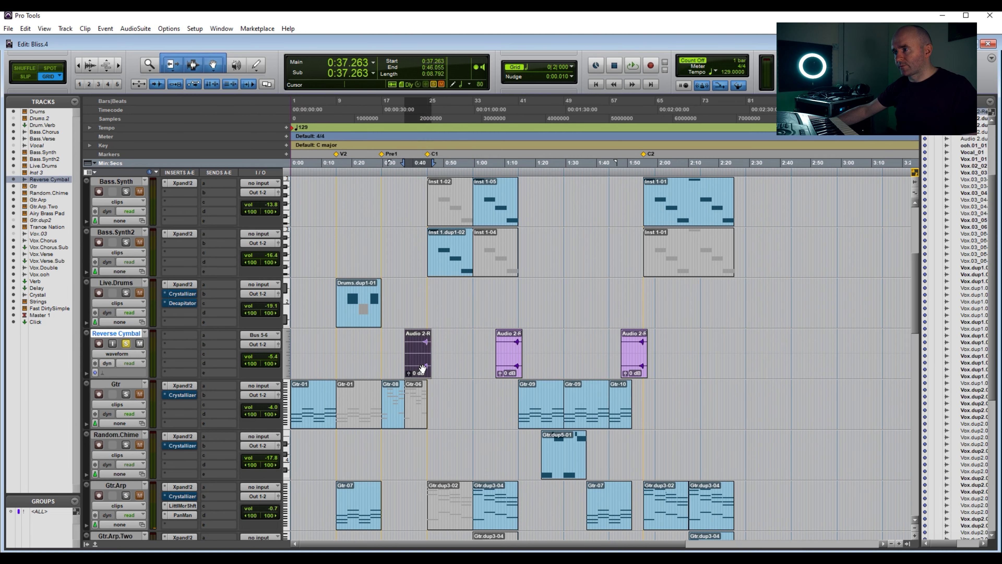
left_click(418, 119)
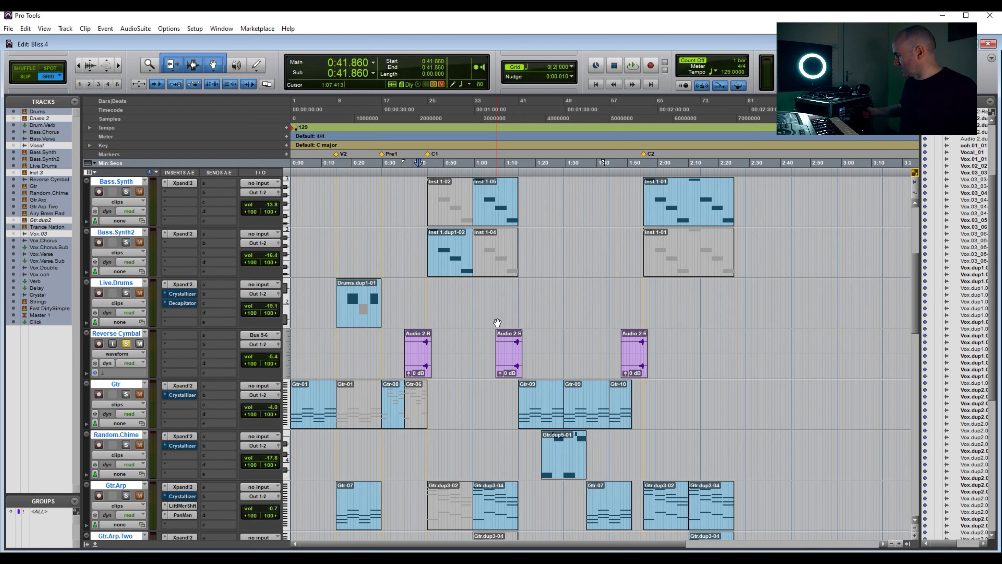
key("space")
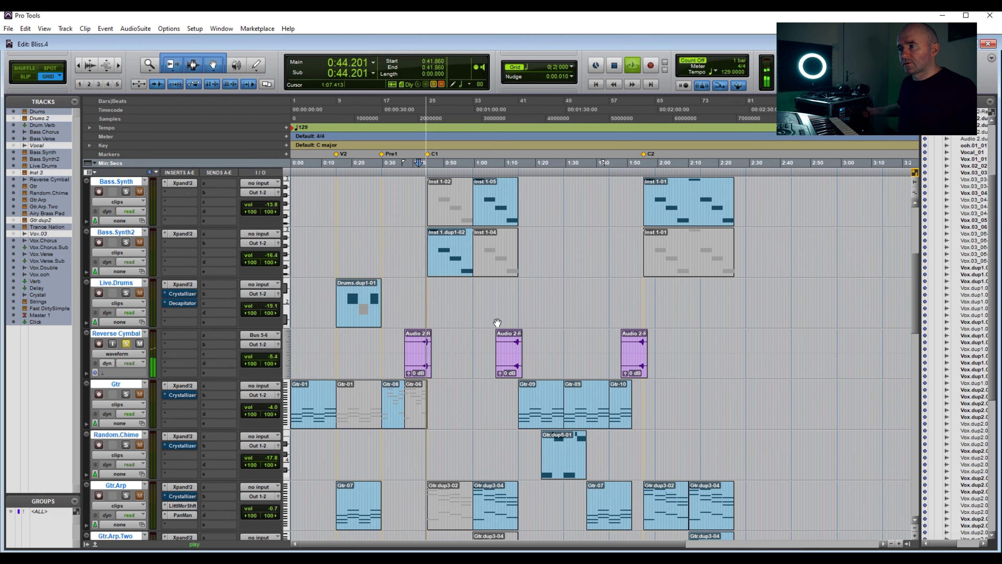
key("space")
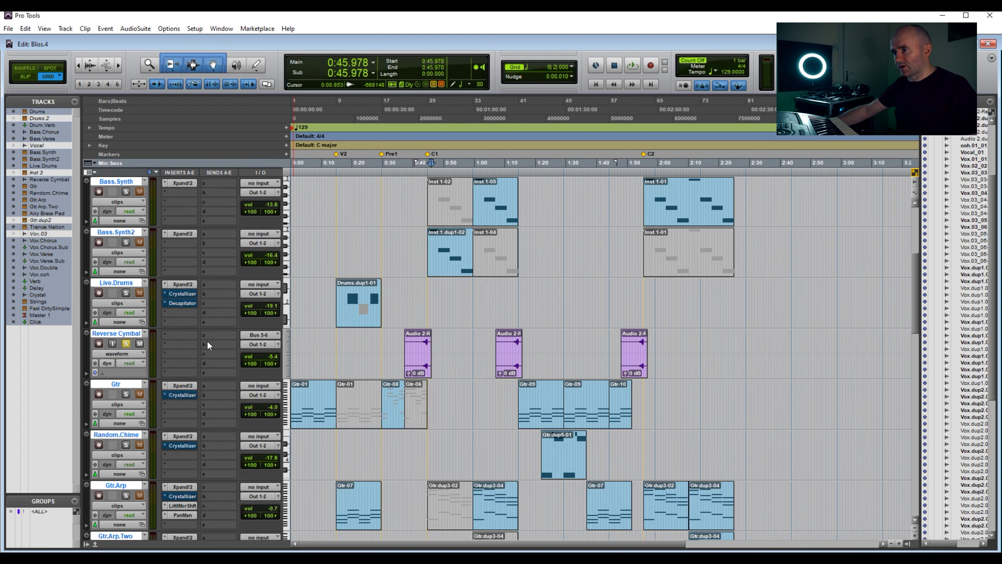
- Solo the Gtr track in place of Reverse Cymbal and audition its Gtr-01 clip
left_click(314, 422)
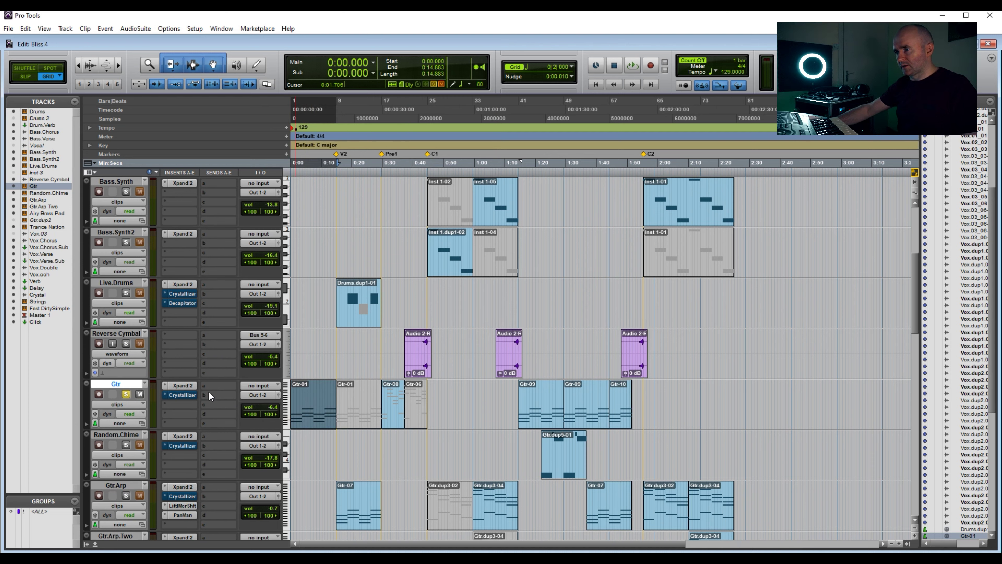
key("space")
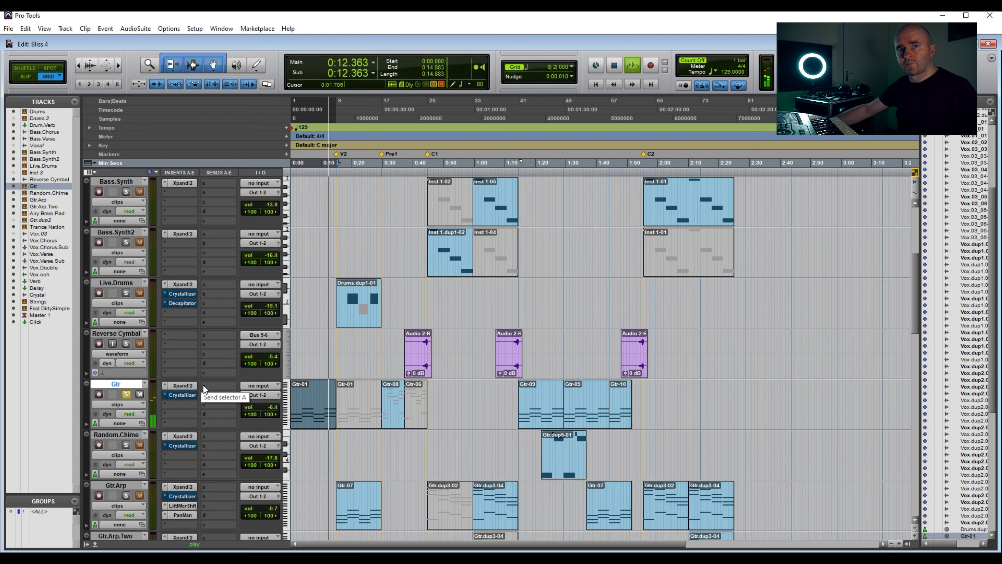
key("space")
- Open the Xpand!2 instrument on the Gtr track and replay the Gtr-01 clip from its start
left_click(187, 384)
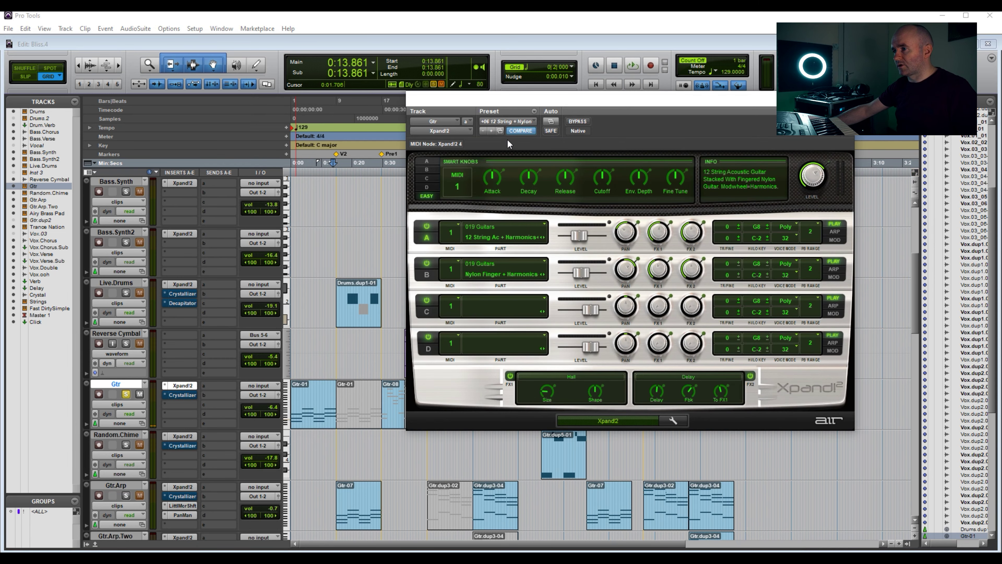
key("space")
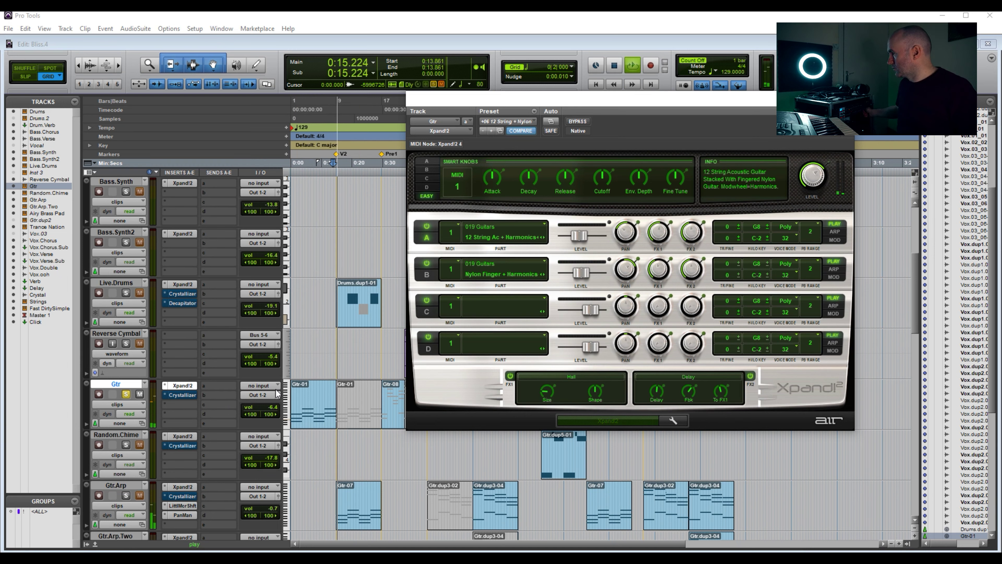
key("space")
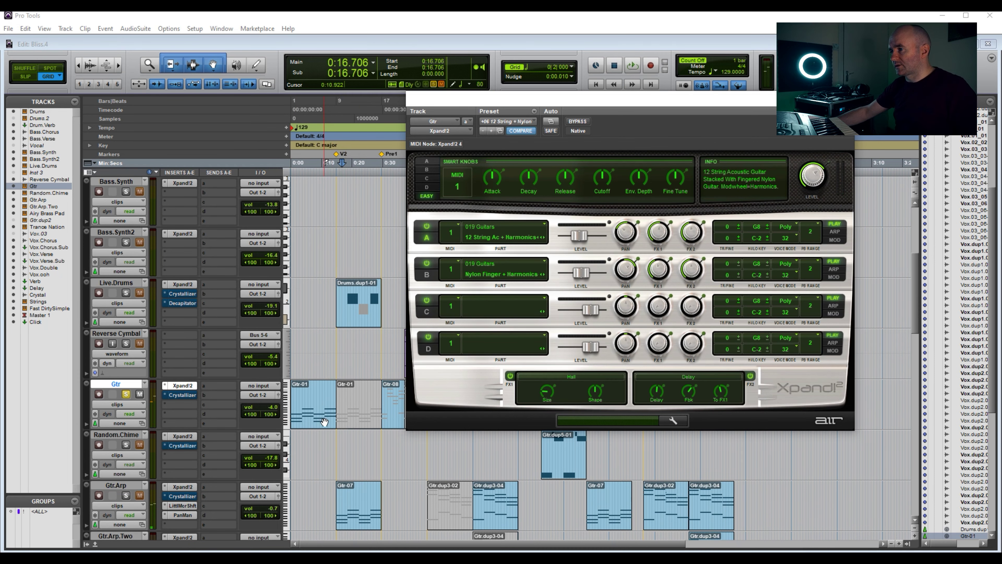
left_click(324, 422)
key("space")
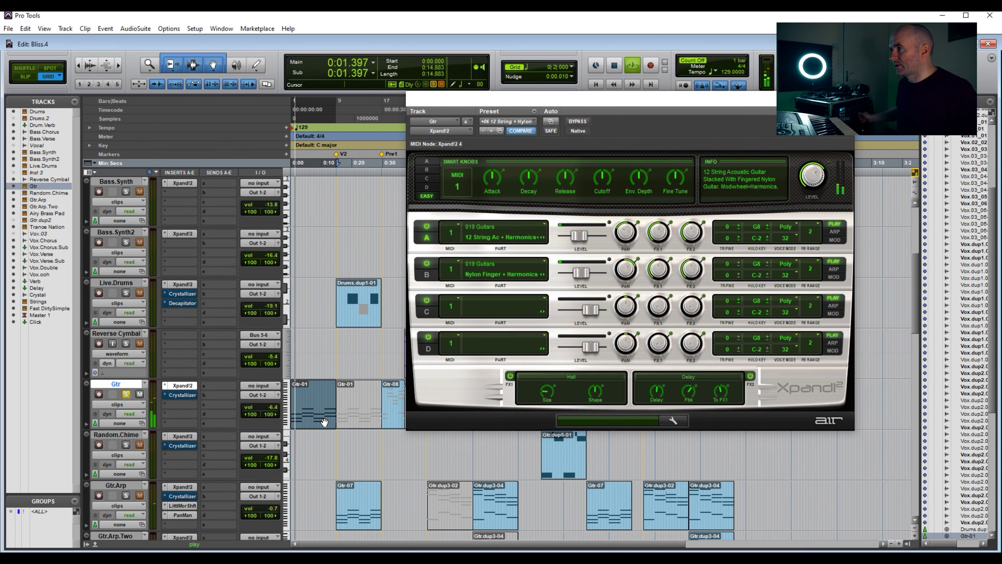
- Browse the 21 Guitars preset category of the Gtr instrument and close the list without loading another preset
left_click(508, 121)
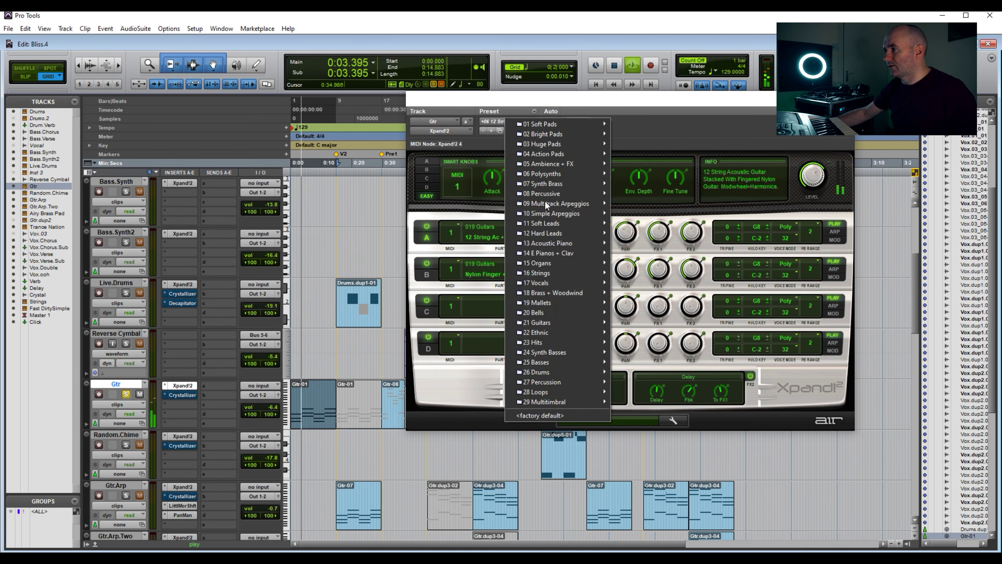
mouse_move(560, 322)
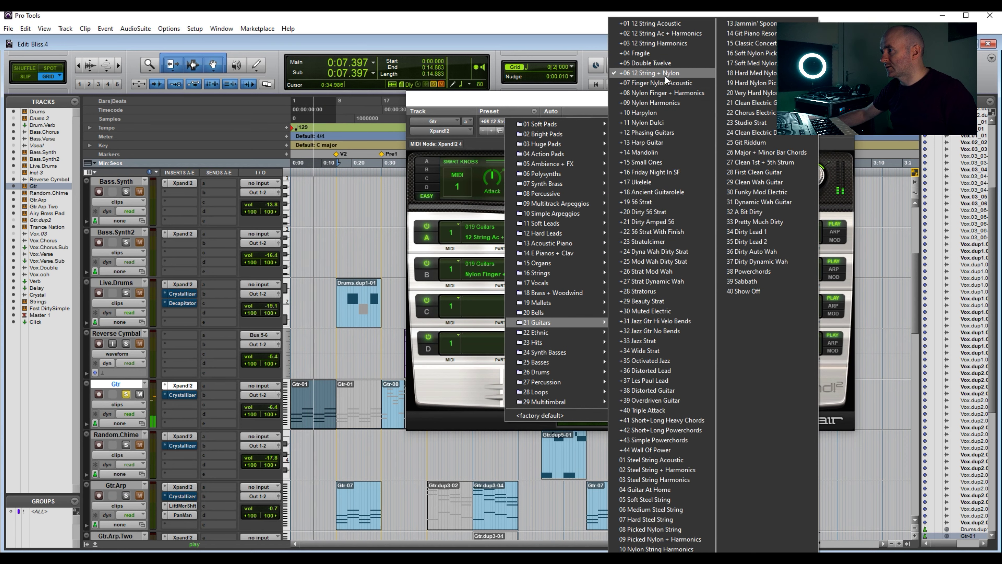
left_click(544, 99)
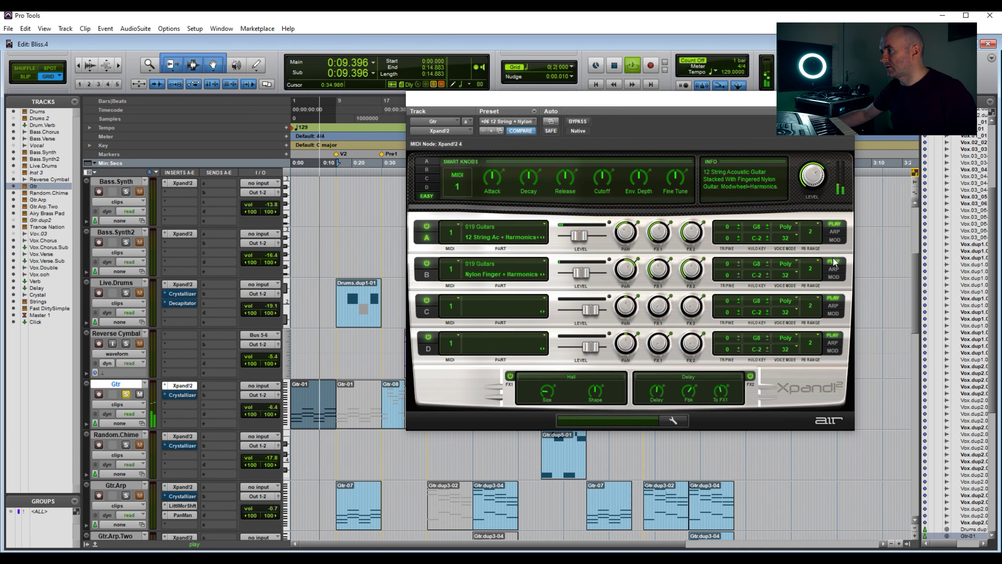
- Show the arpeggiator settings of parts A and B, comparing part A's arpeggiator off and on before stopping playback
left_click(836, 232)
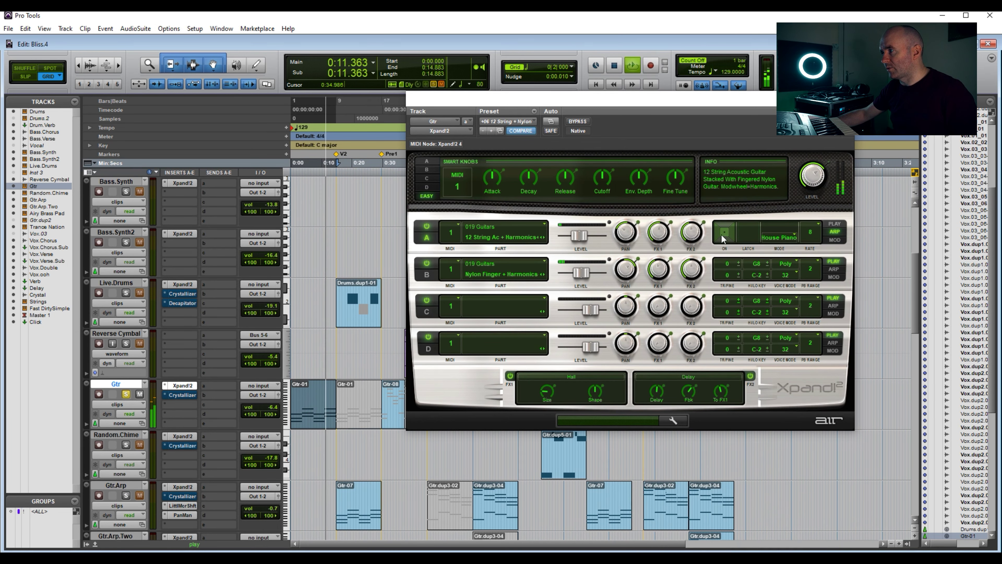
left_click(831, 269)
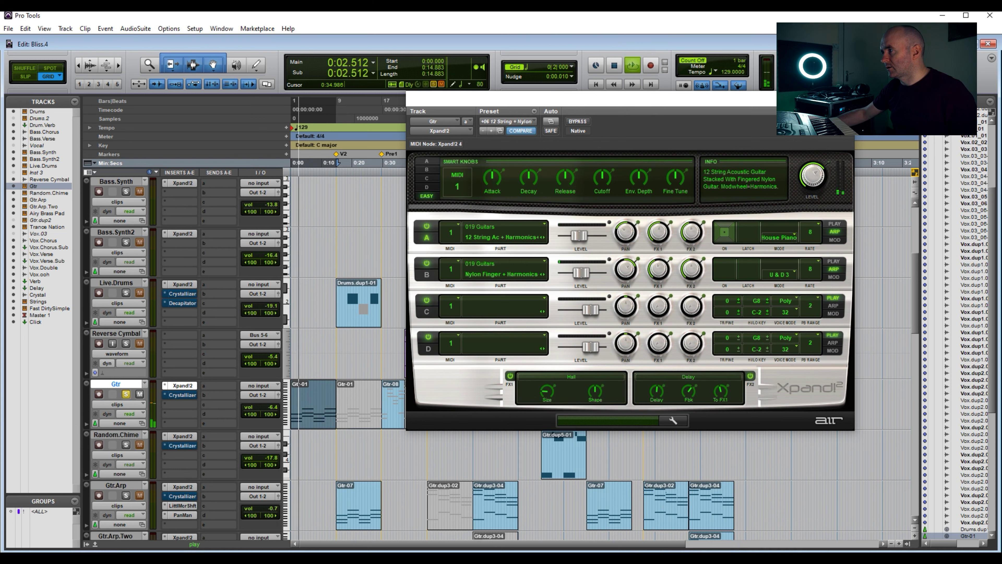
left_click(724, 236)
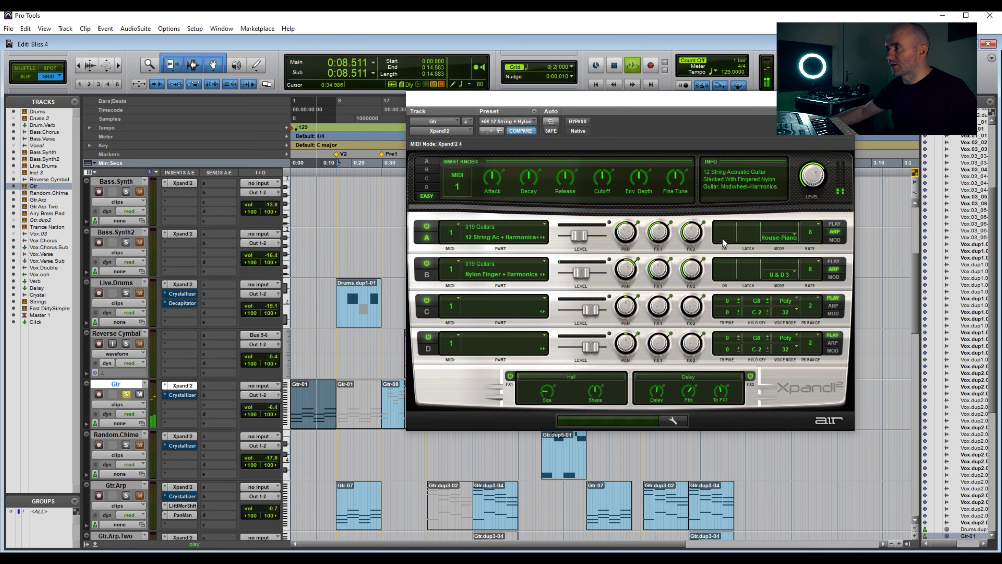
left_click(723, 234)
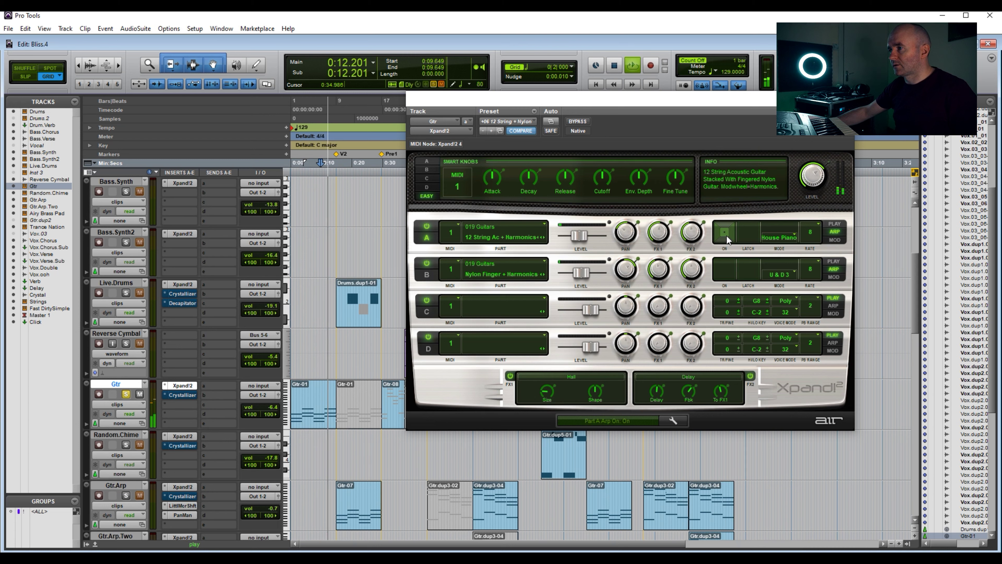
key("space")
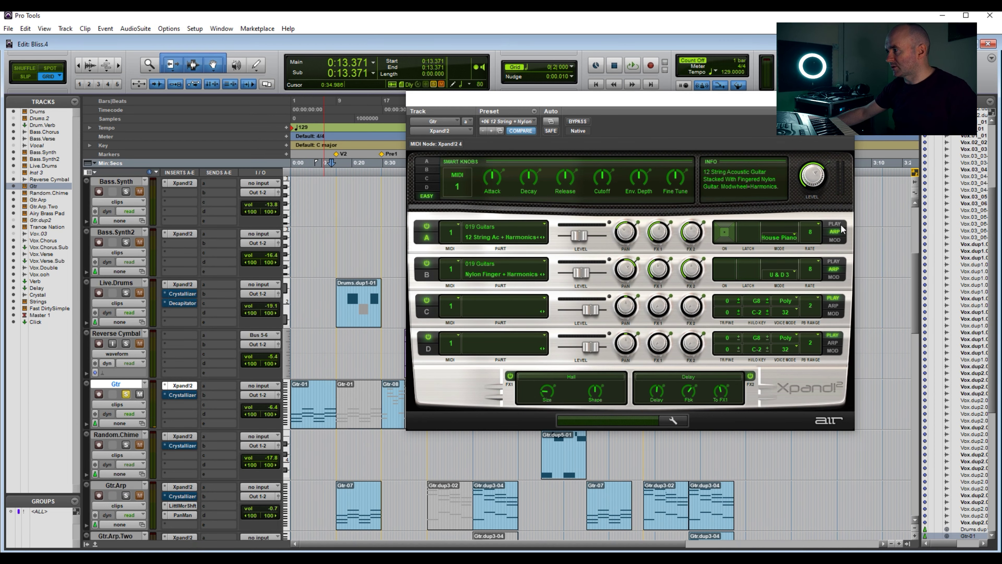
- Solo the Random.Chime track in place of Gtr and audition its clip with its Xpand!2 instrument opened briefly
key("ctrl+w")
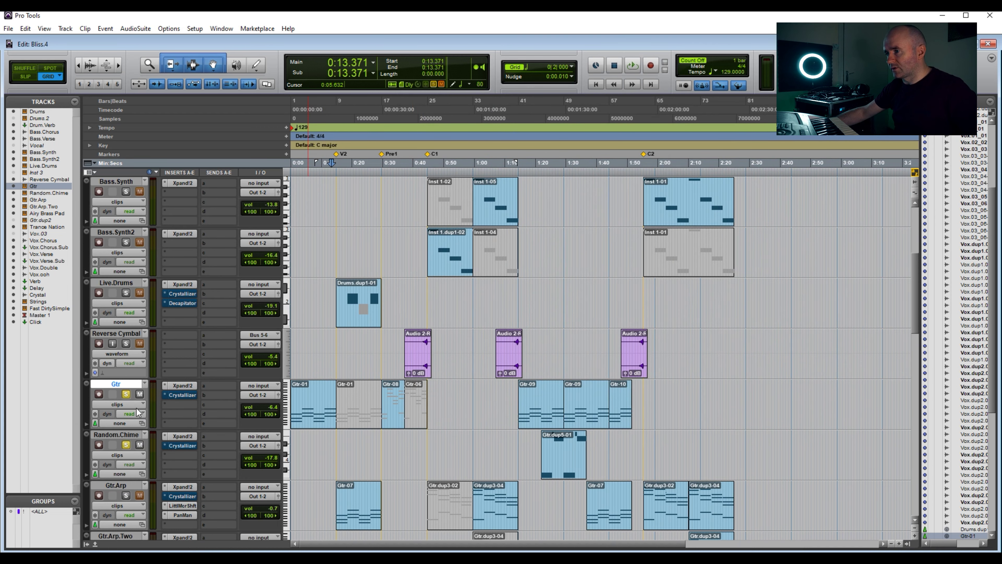
scroll(360, 425, "down", 2)
left_click(539, 366)
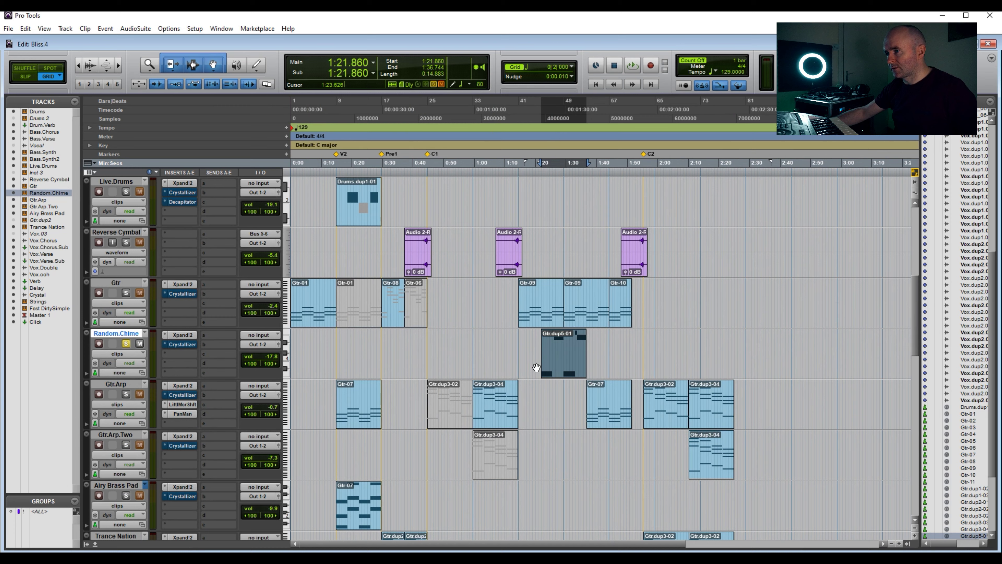
left_click(182, 335)
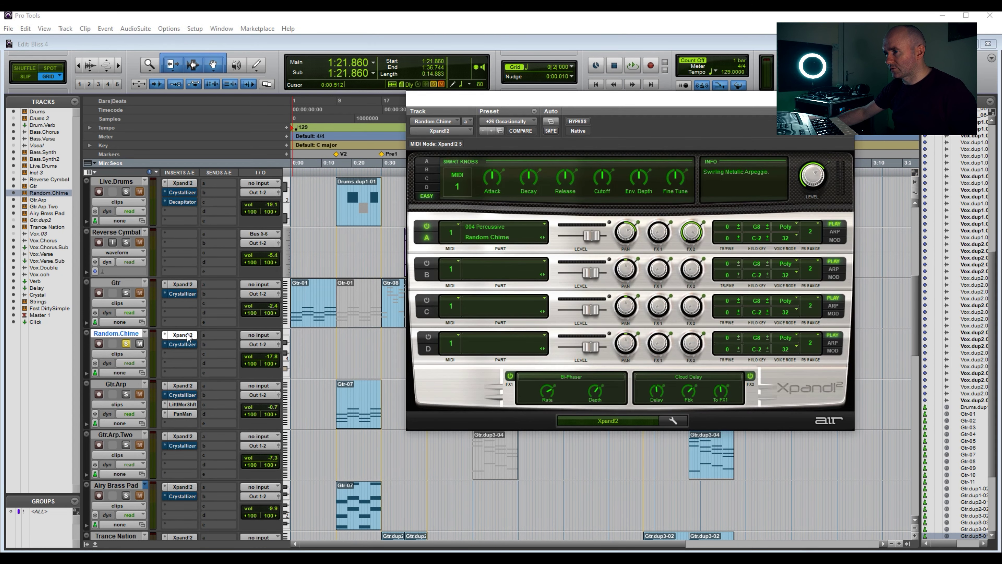
key("space")
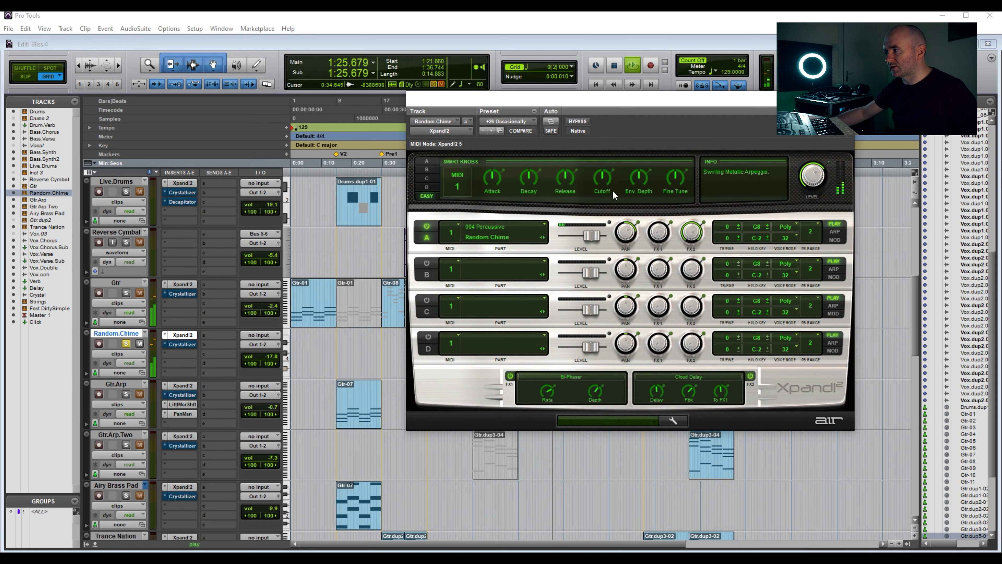
key("ctrl+w")
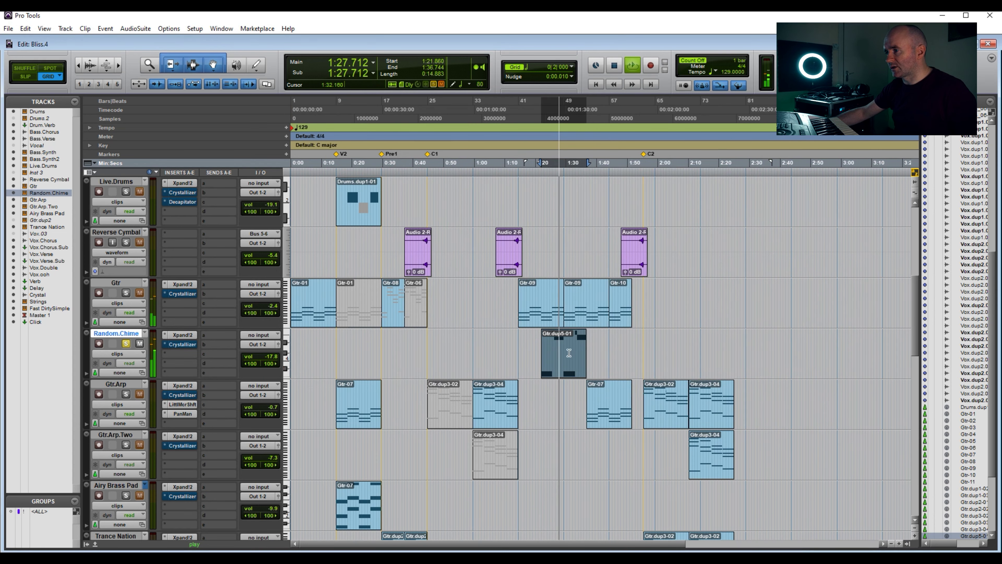
key("space")
- Solo the Gtr.Arp track in place of Random.Chime and play its first Gtr-07 clip at V2
left_click(126, 394)
left_click(125, 343)
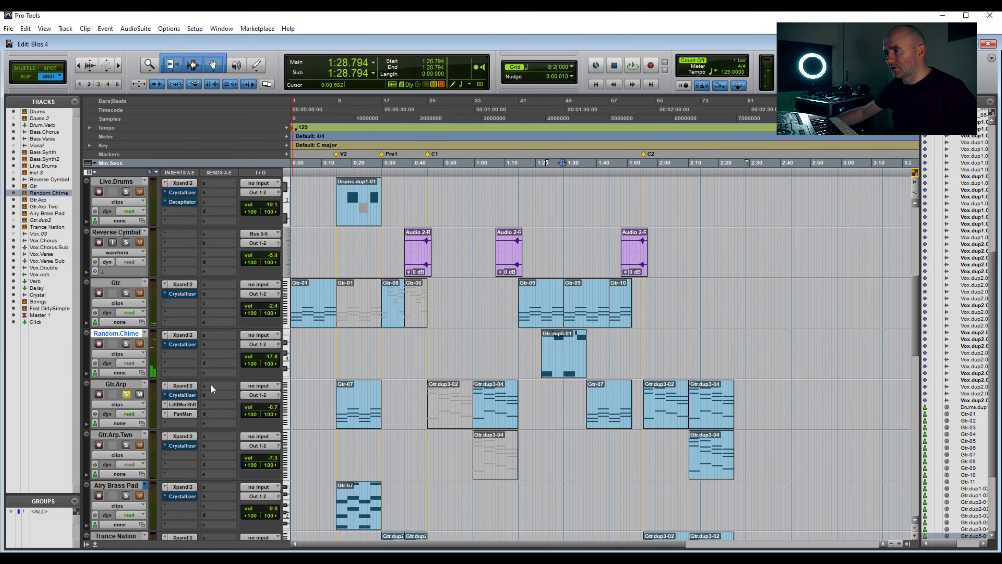
left_click(361, 416)
key("space")
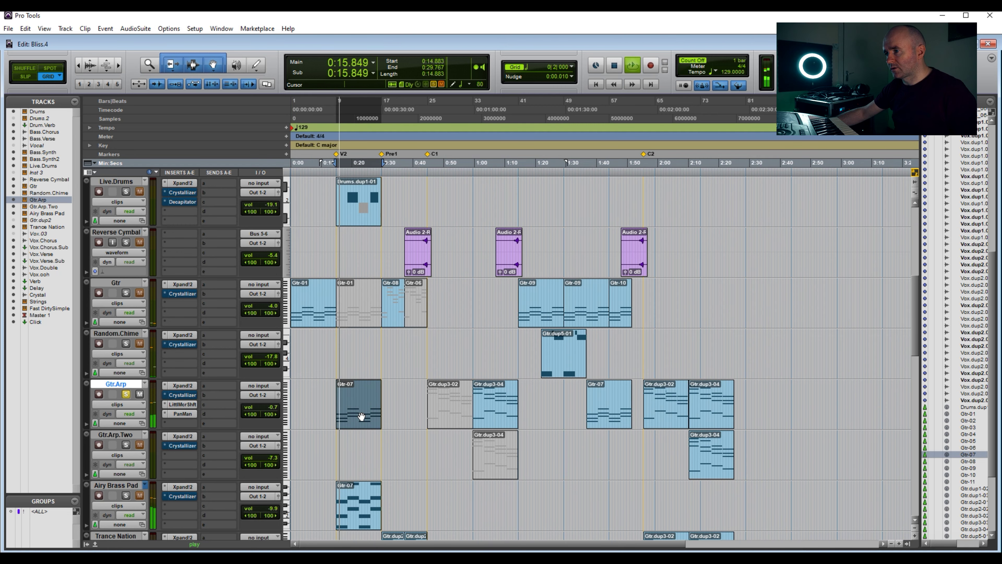
- Show the Gtr.Arp track's PanMan effect and the arpeggiator settings of parts A and B in its Xpand!2 instrument
left_click(182, 385)
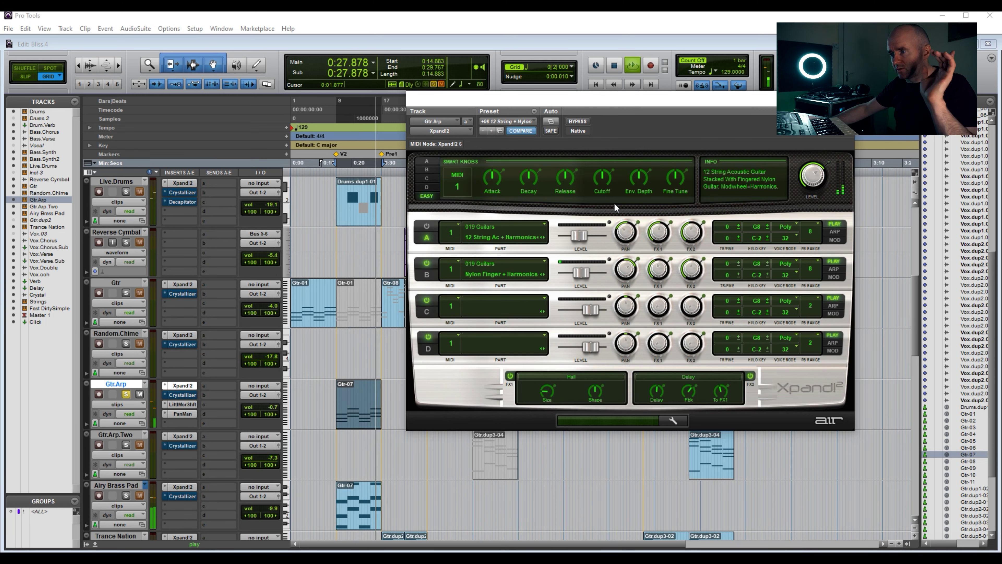
left_click(182, 413)
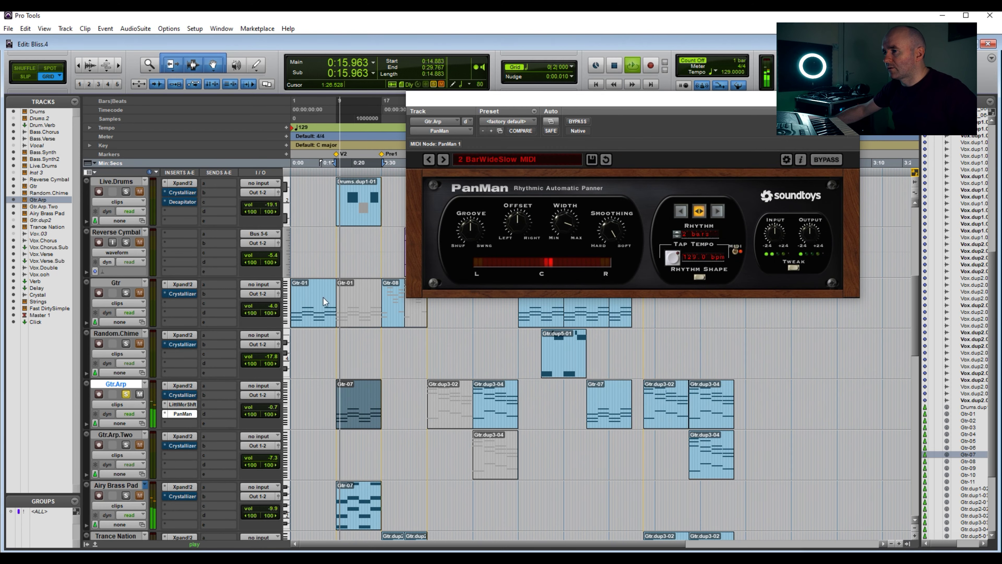
left_click(196, 386)
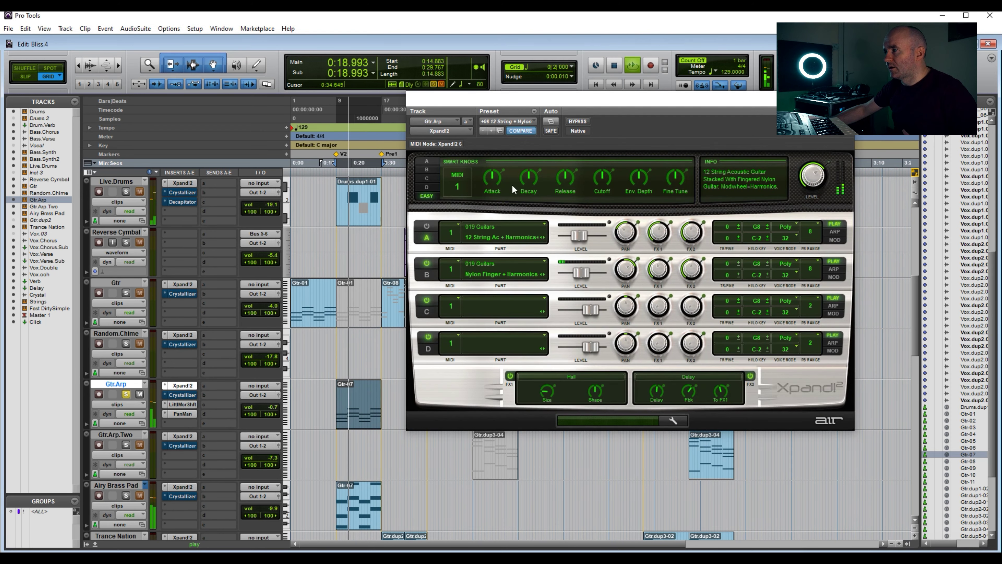
left_click(837, 232)
left_click(834, 269)
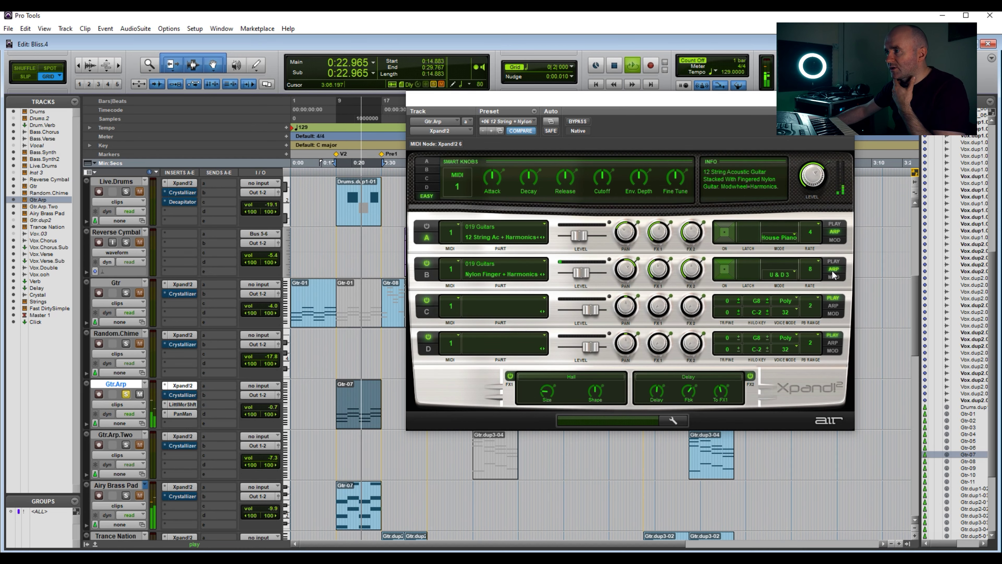
- Look up the +06 12 String + Nylon preset in the Gtr.Arp instrument's 21 Guitars category and close the instrument window
left_click(519, 120)
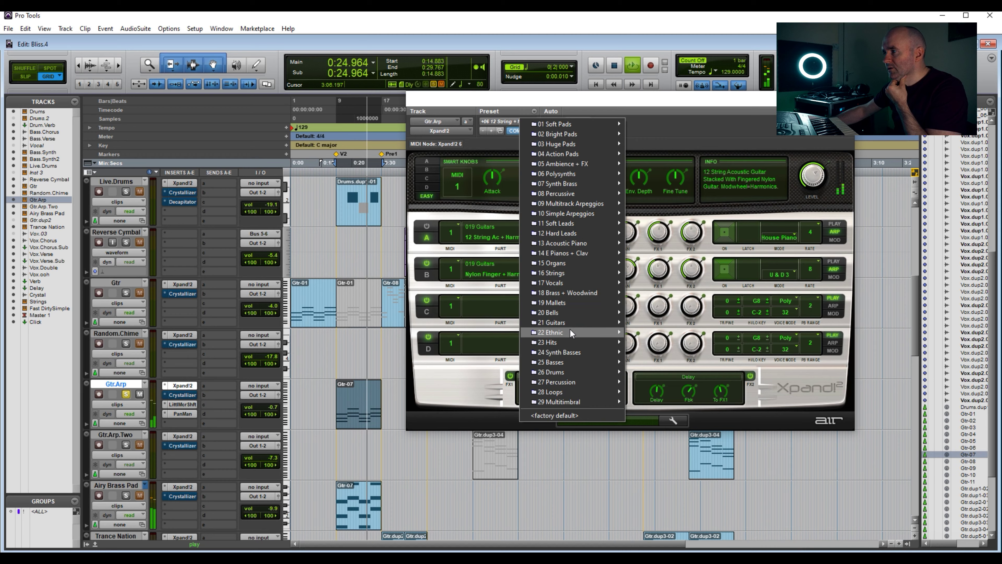
mouse_move(571, 323)
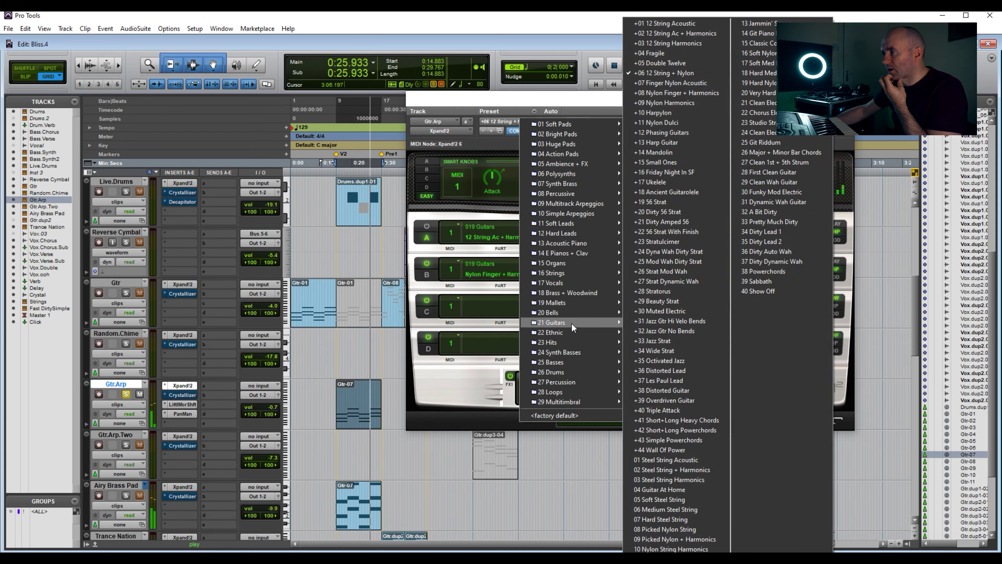
left_click(697, 76)
left_click(848, 98)
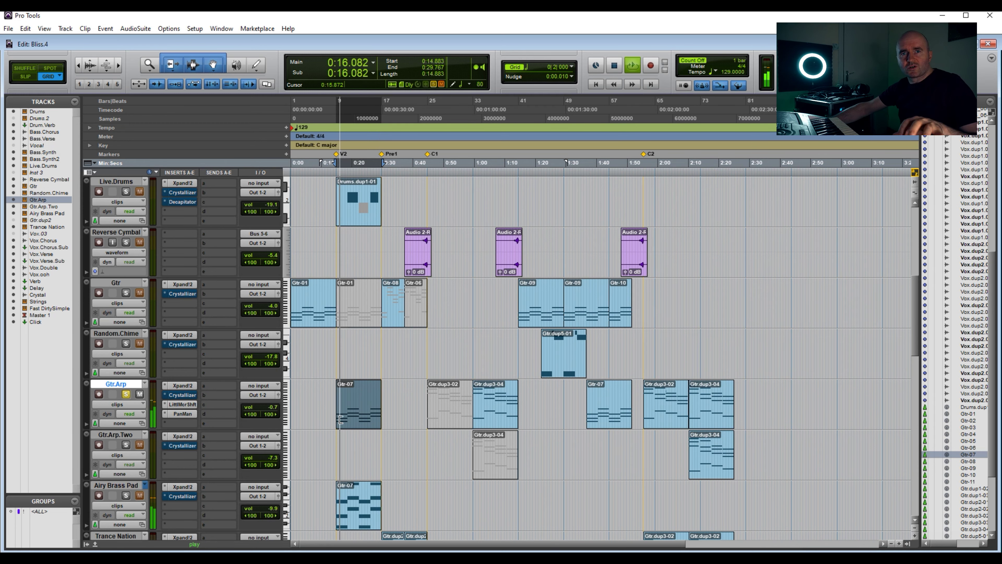
- Turn on the arpeggiators of parts A and B in the Gtr.Arp Xpand!2 instrument, close it and stop playback
left_click(177, 382)
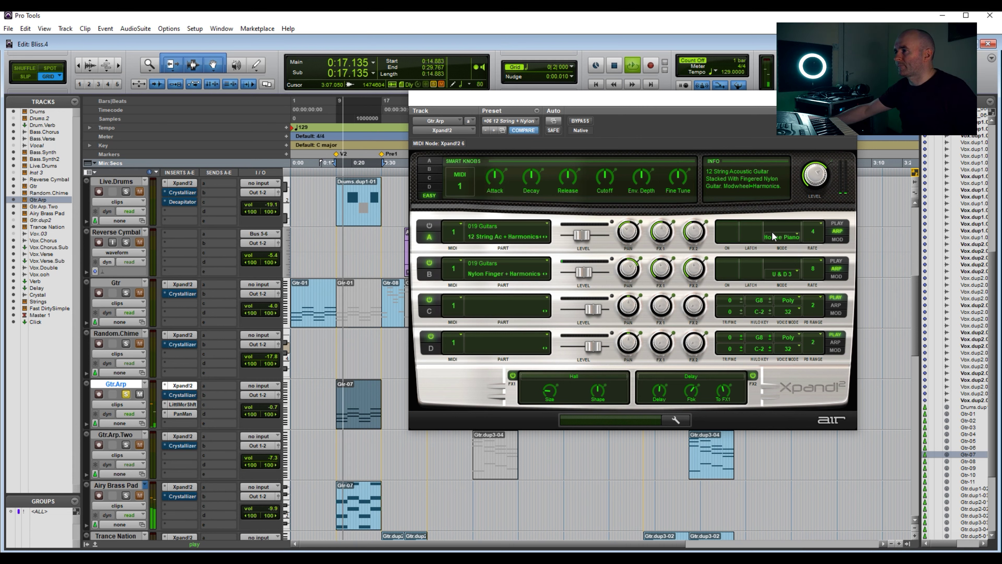
left_click(726, 231)
left_click(730, 271)
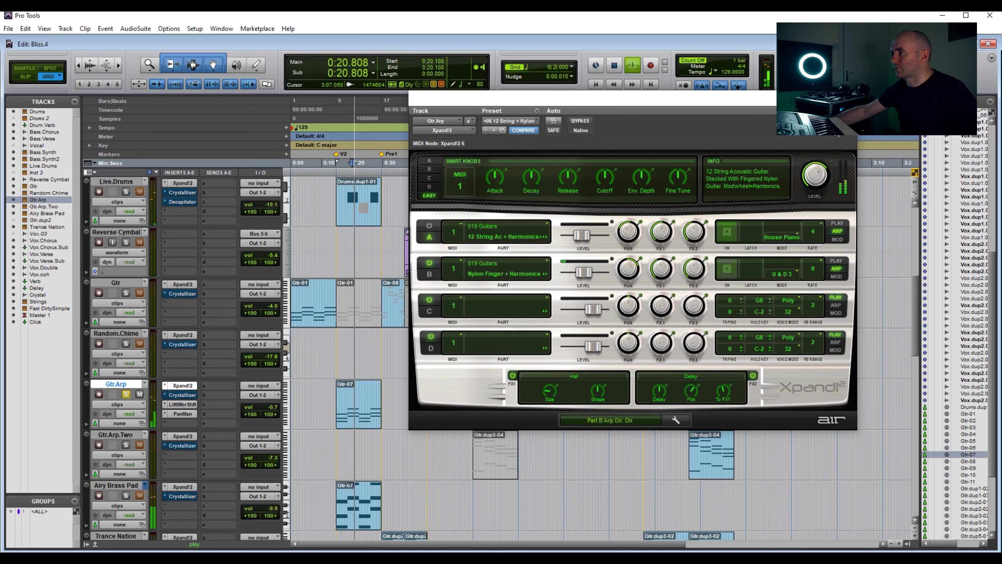
left_click(180, 385)
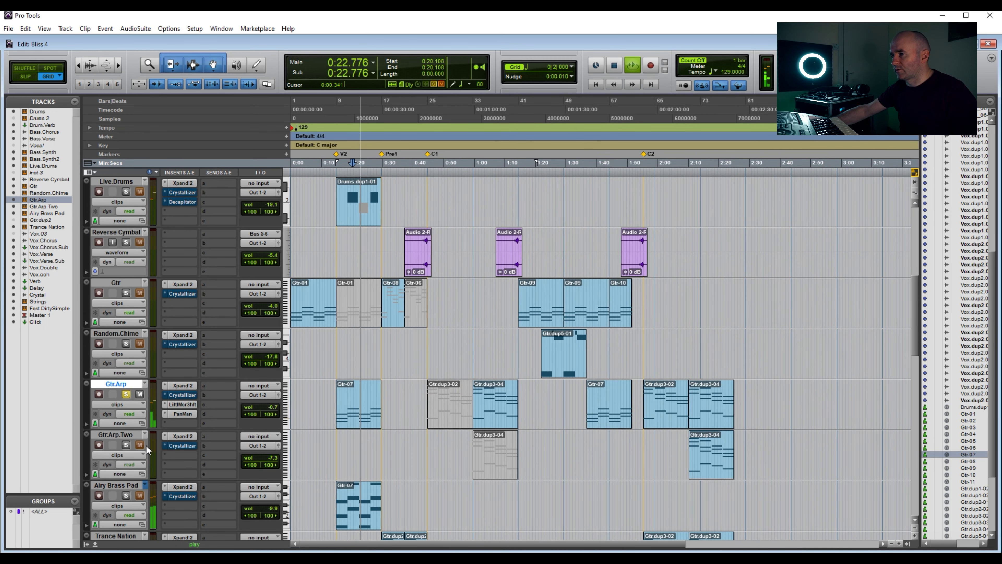
key("space")
- Solo the Gtr.Arp.Two track in place of Gtr.Arp and play its last Gtr.dup3-04 clip
left_click(126, 445)
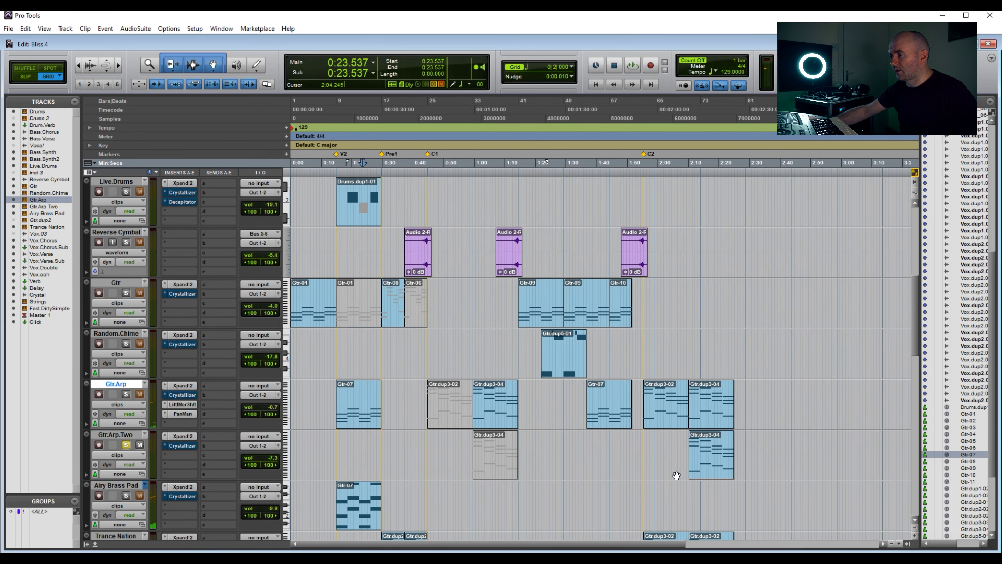
left_click(700, 470)
key("space")
scroll(228, 369, "down", 2)
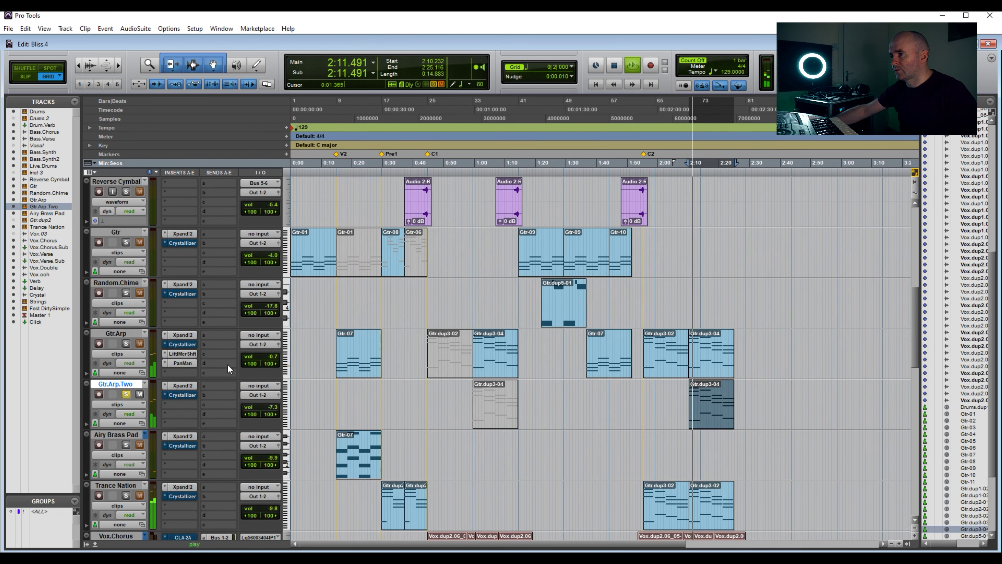
- Show the arpeggiator settings of parts A and B in the Gtr.Arp.Two Xpand!2 instrument and close its window
left_click(182, 385)
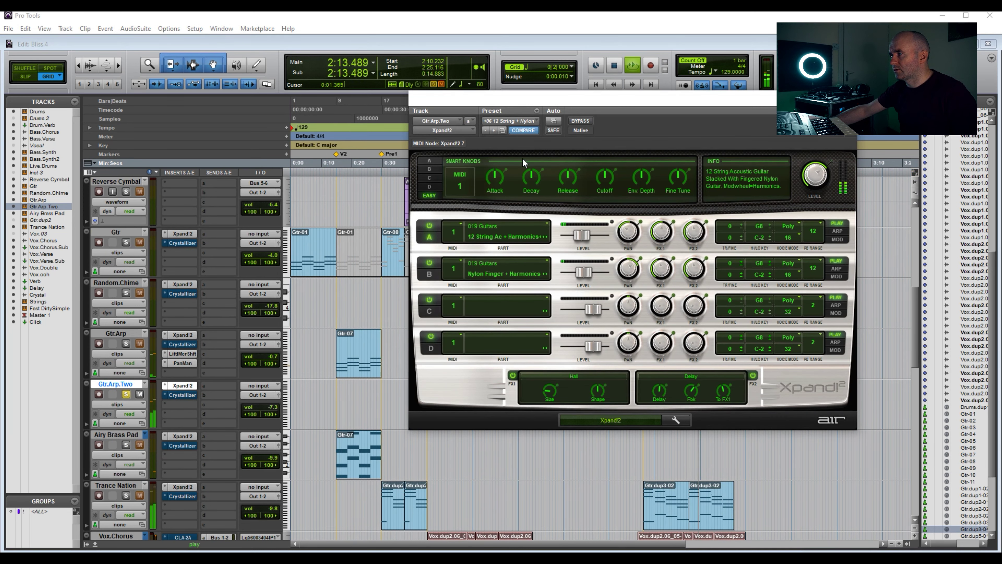
left_click(838, 232)
left_click(839, 269)
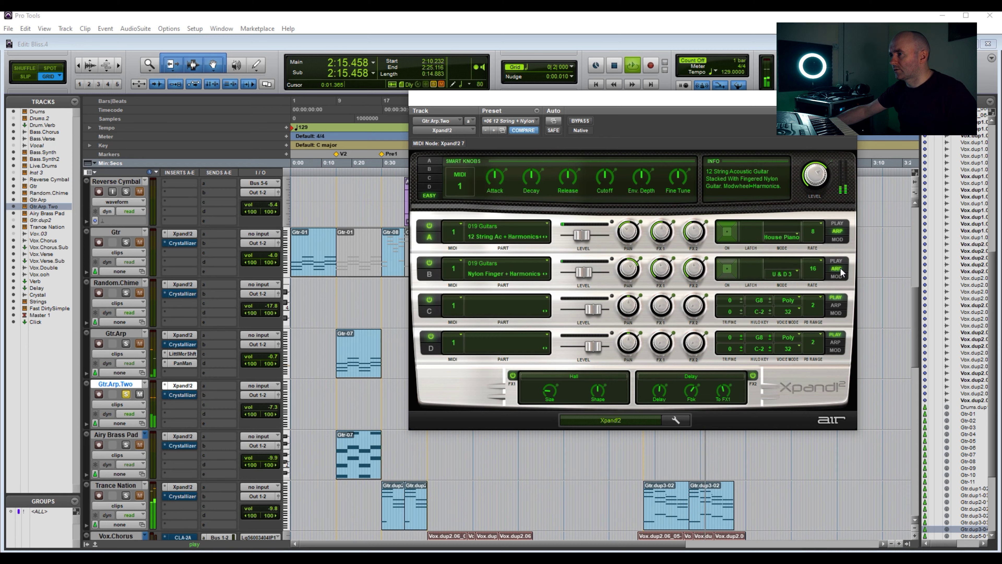
key("ctrl+w")
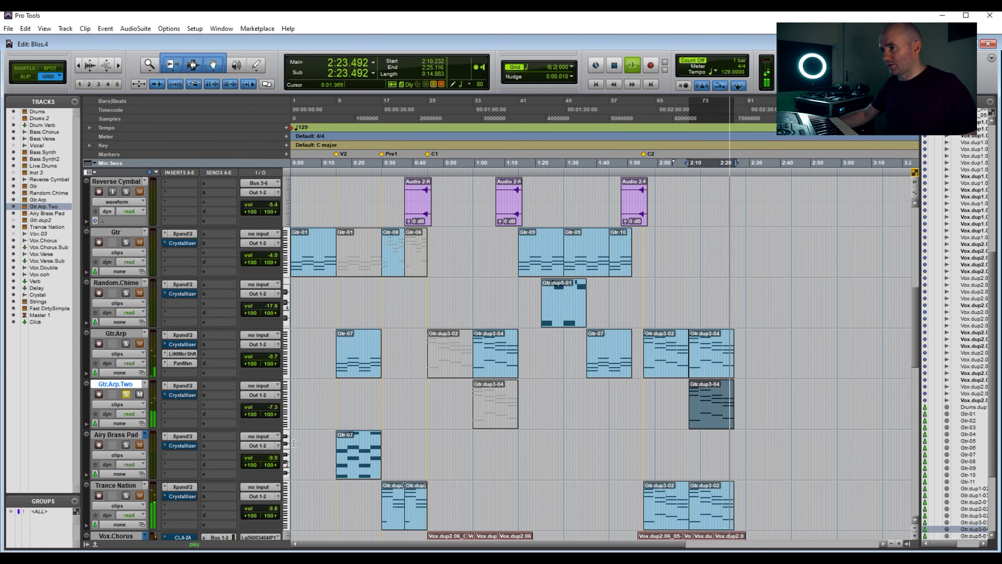
- Stop playback, solo the Airy Brass Pad track in place of Gtr.Arp.Two and play its Gtr-07 clip
scroll(562, 371, "down", 2)
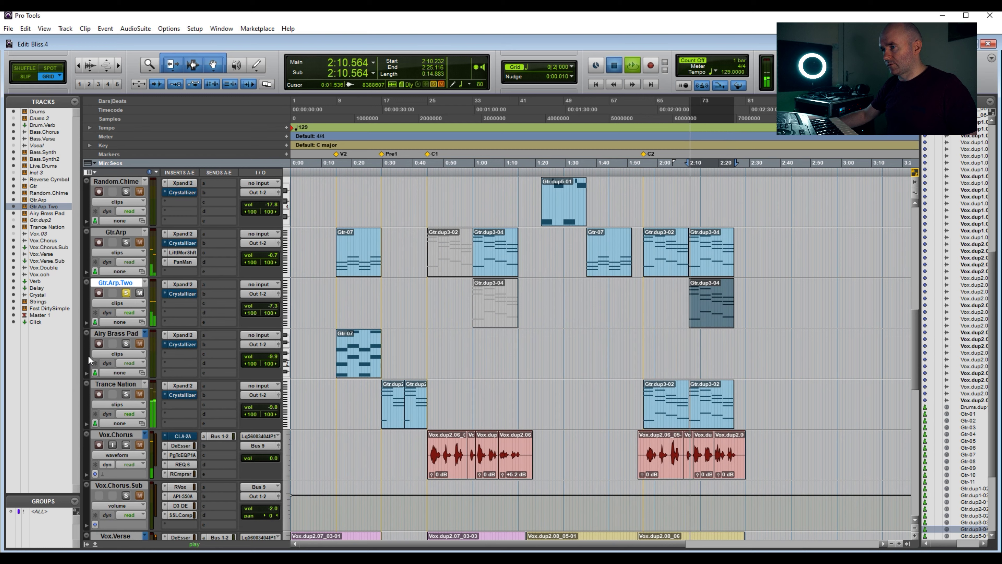
key("space")
left_click(126, 343)
left_click(356, 371)
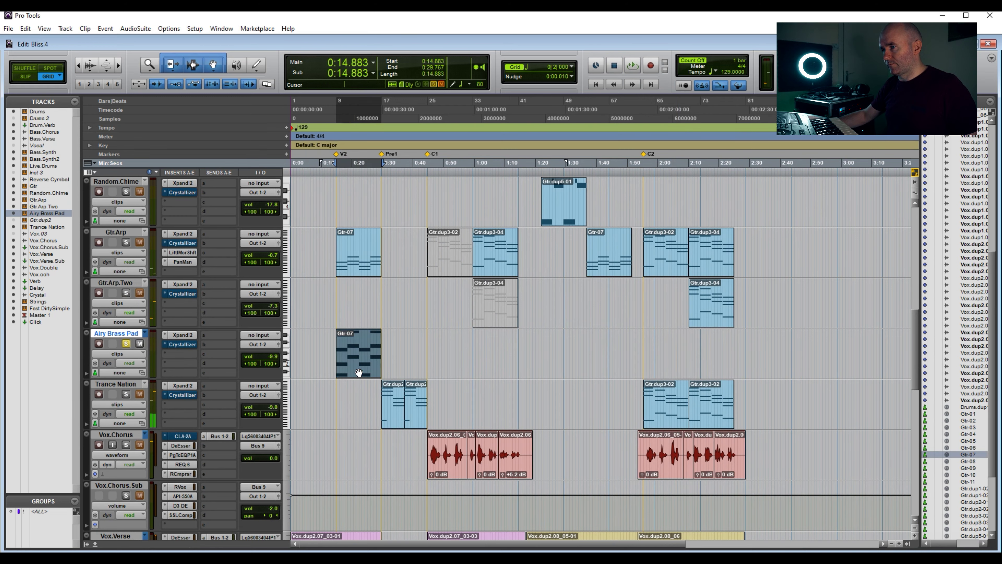
key("space")
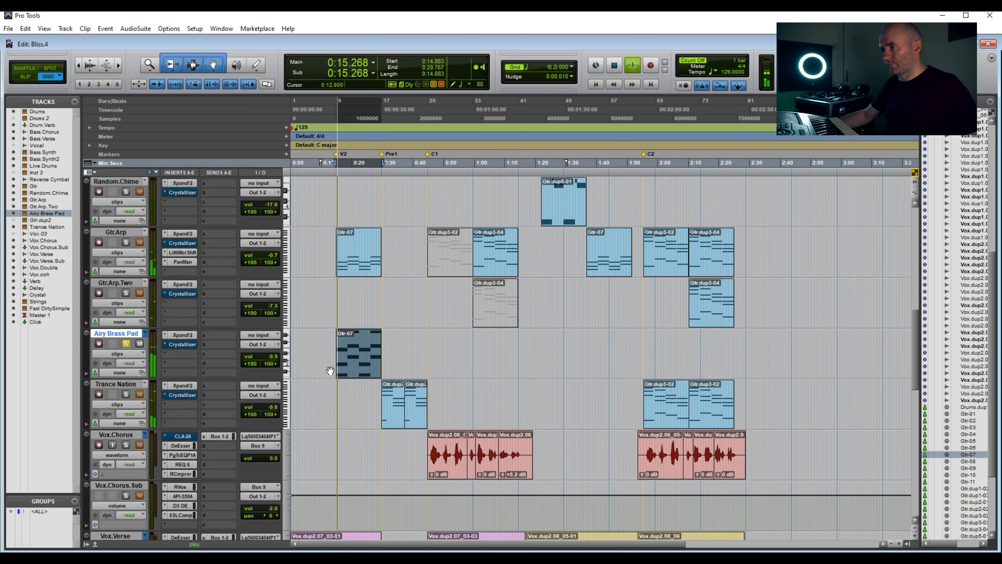
- Show the +20 Airy Brass Pad preset under 02 Bright Pads in the Airy Brass Pad track's Xpand!2 instrument and close its window
left_click(182, 335)
left_click(508, 121)
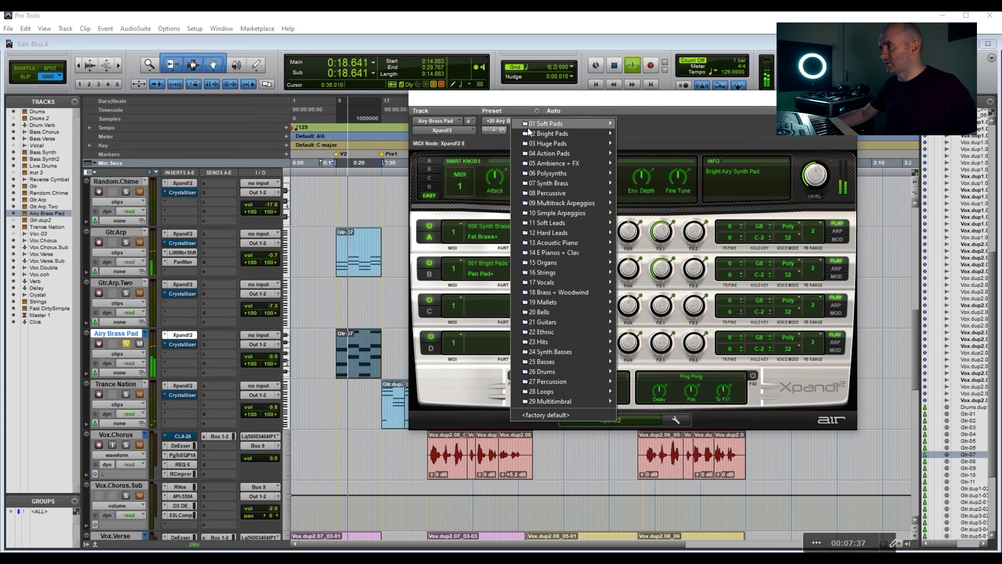
mouse_move(529, 126)
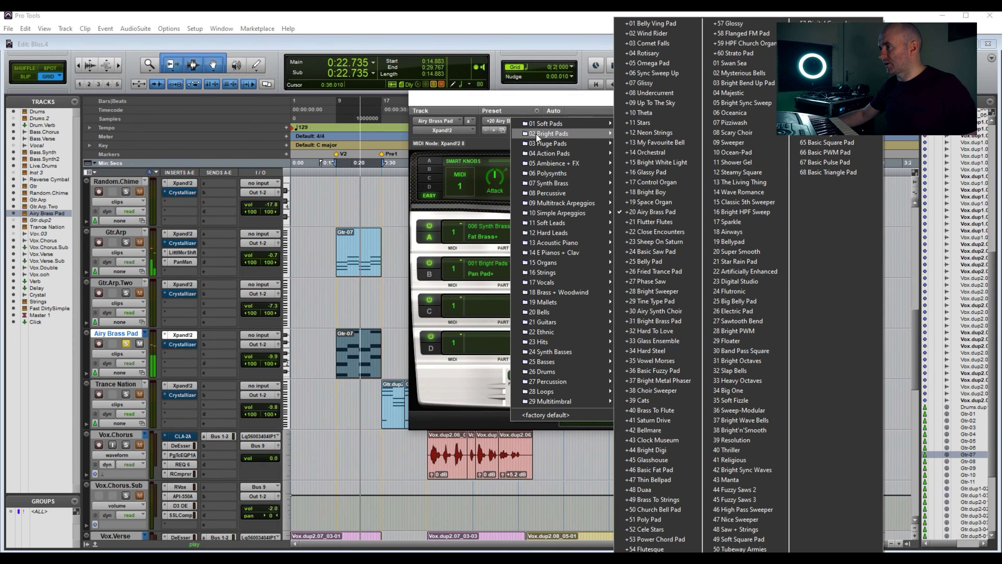
left_click(685, 215)
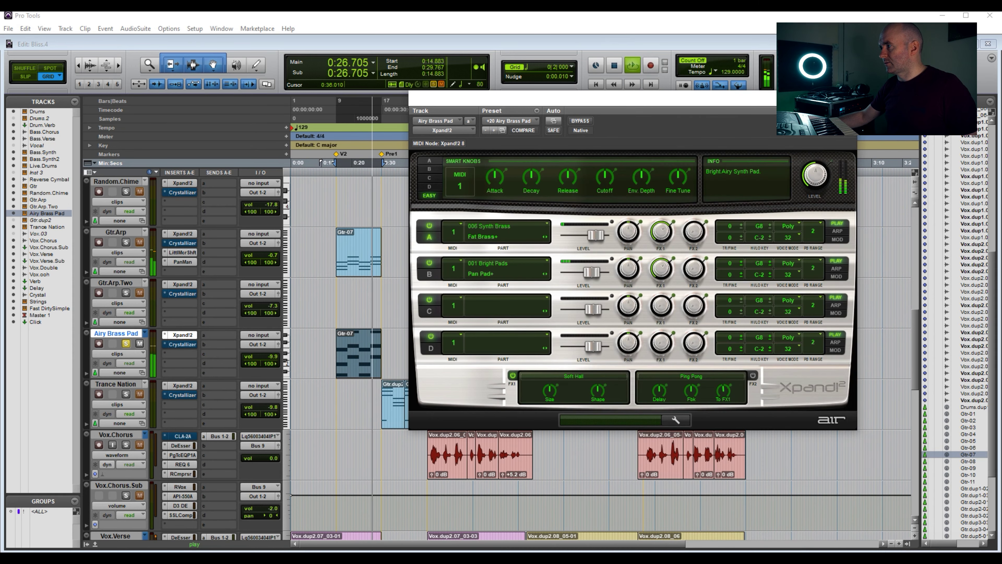
key("ctrl+w")
- Solo the Trance Nation track in place of Airy Brass Pad and play its first clip at Pre1
scroll(338, 320, "down", 4)
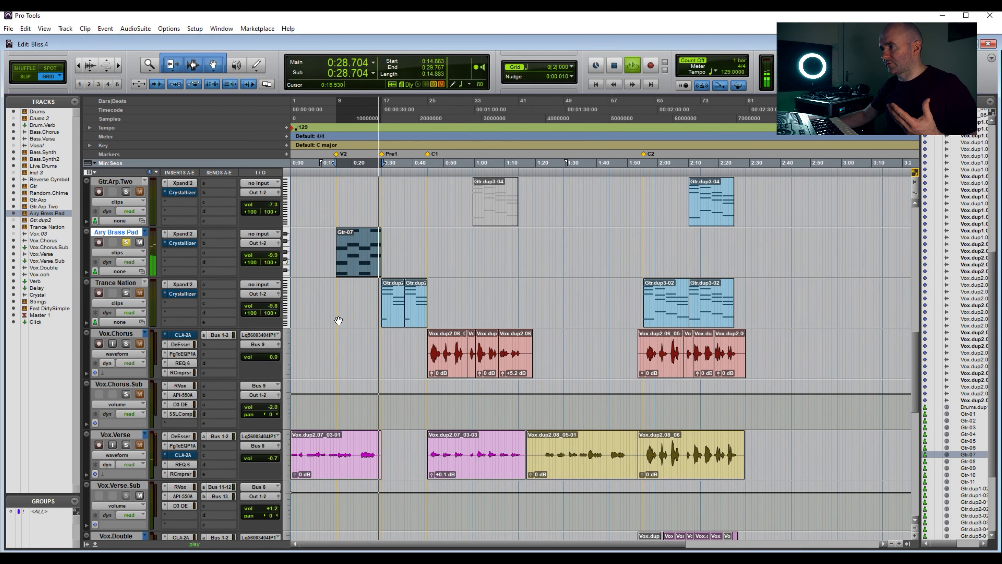
left_click(125, 293)
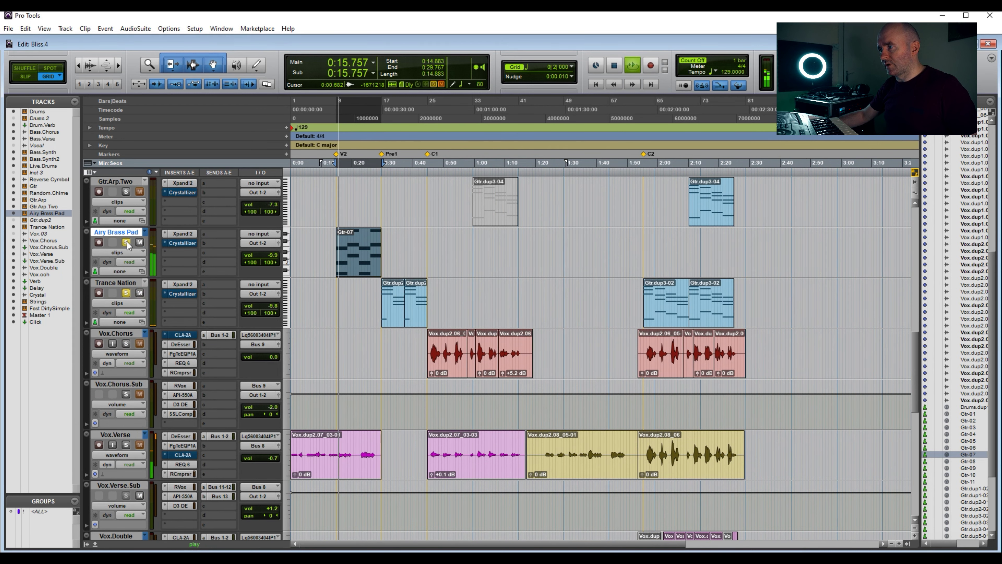
left_click(391, 322)
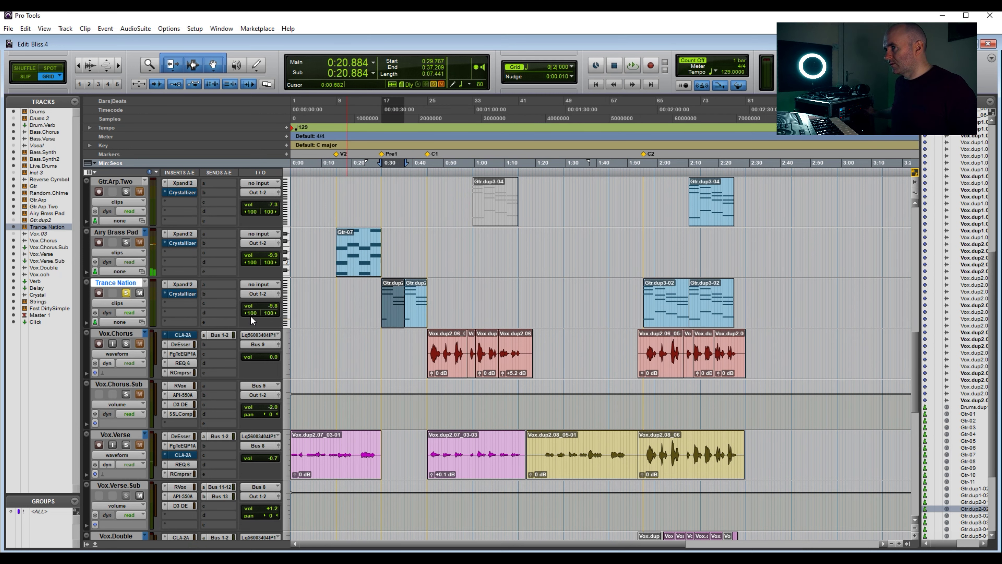
key("space")
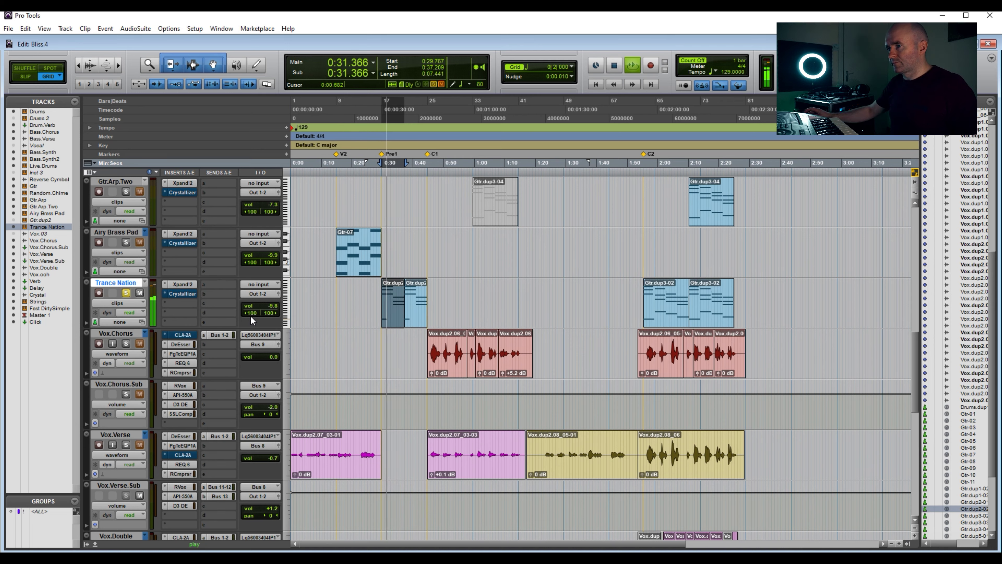
- Open the Trance Nation track's Xpand!2 instrument and browse its 01 Soft Pads presets to +14 Trance Nation without loading another preset
left_click(186, 284)
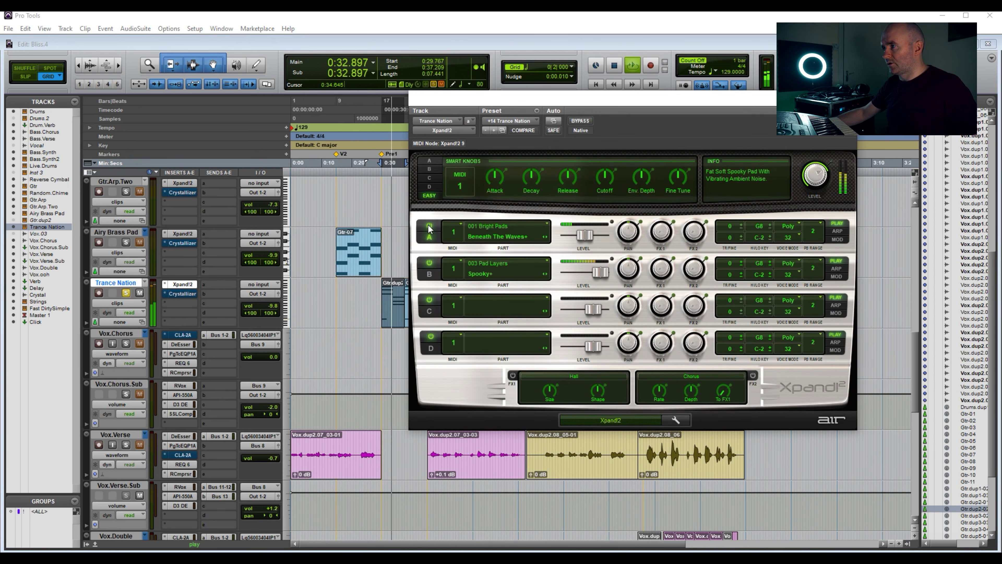
left_click(517, 121)
mouse_move(544, 122)
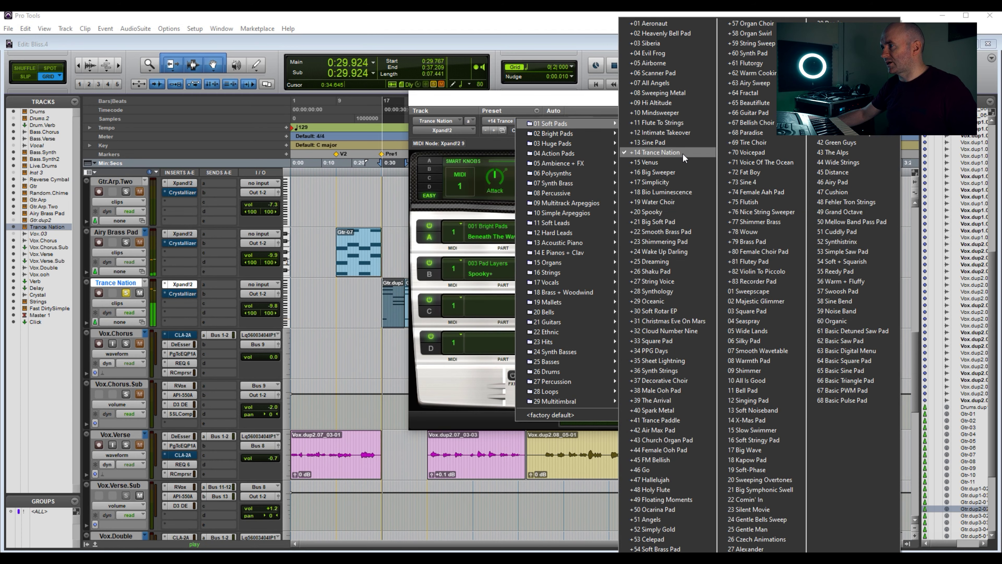
left_click(603, 103)
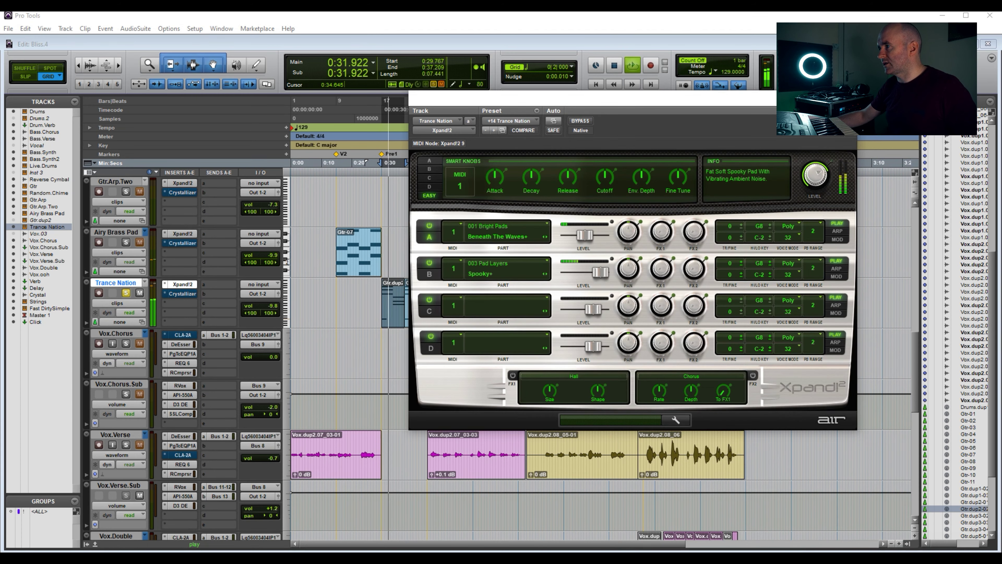
- Close the Trance Nation instrument window, stop playback and point out the Vox.Chorus and Vox.Verse tracks, ending with Vox.Chorus selected
key("ctrl+w")
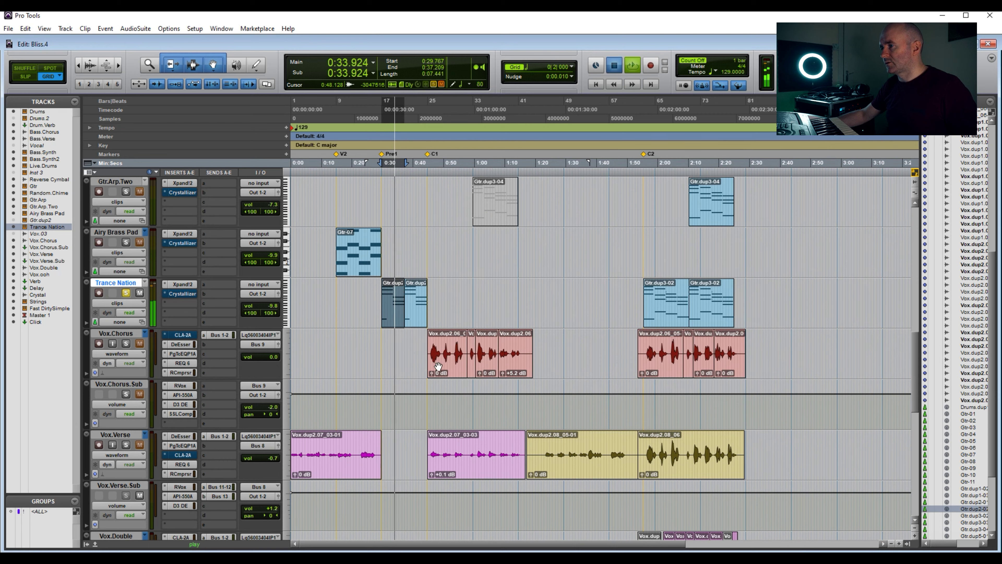
key("space")
left_click(440, 373)
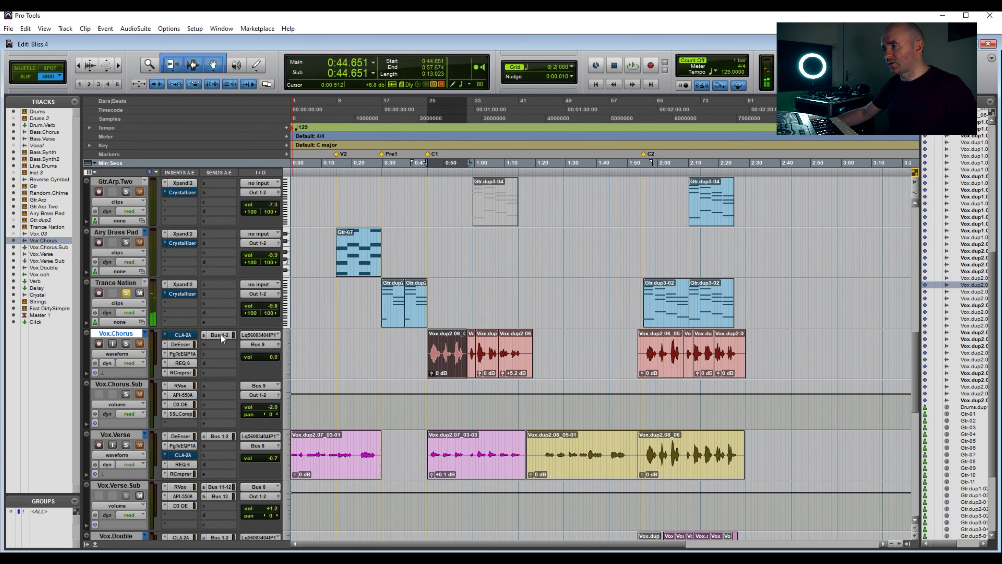
scroll(334, 342, "down", 1)
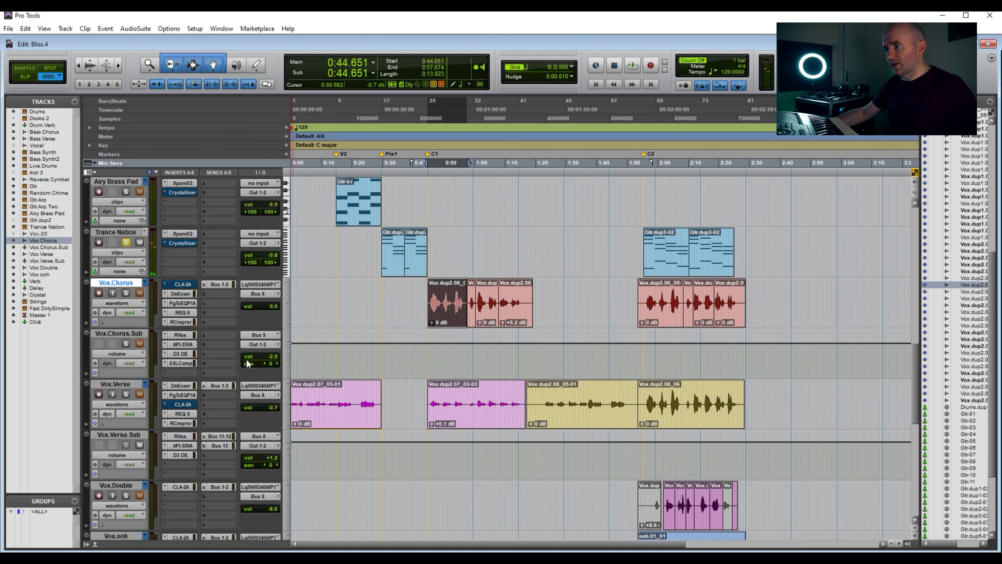
left_click(113, 385)
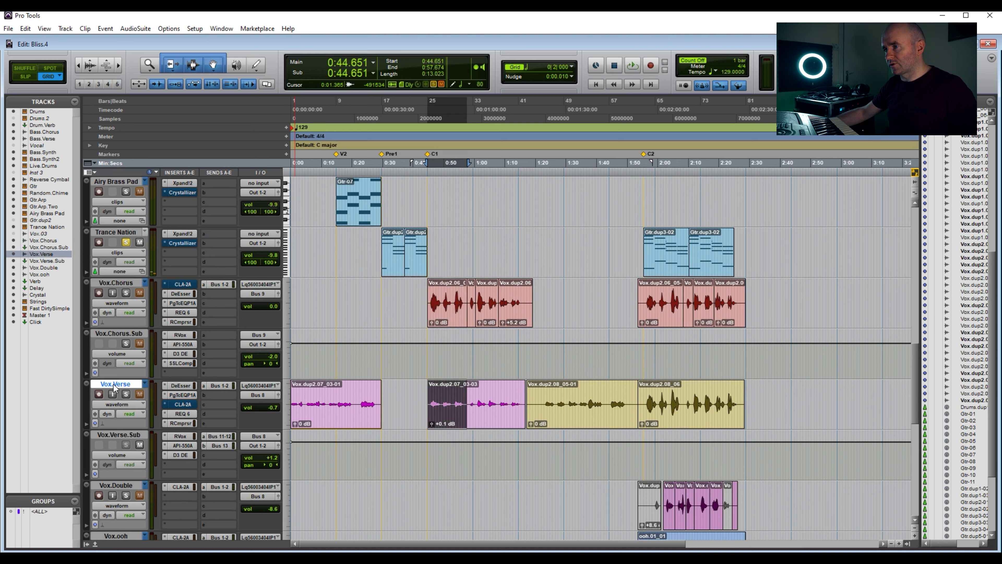
left_click(125, 282)
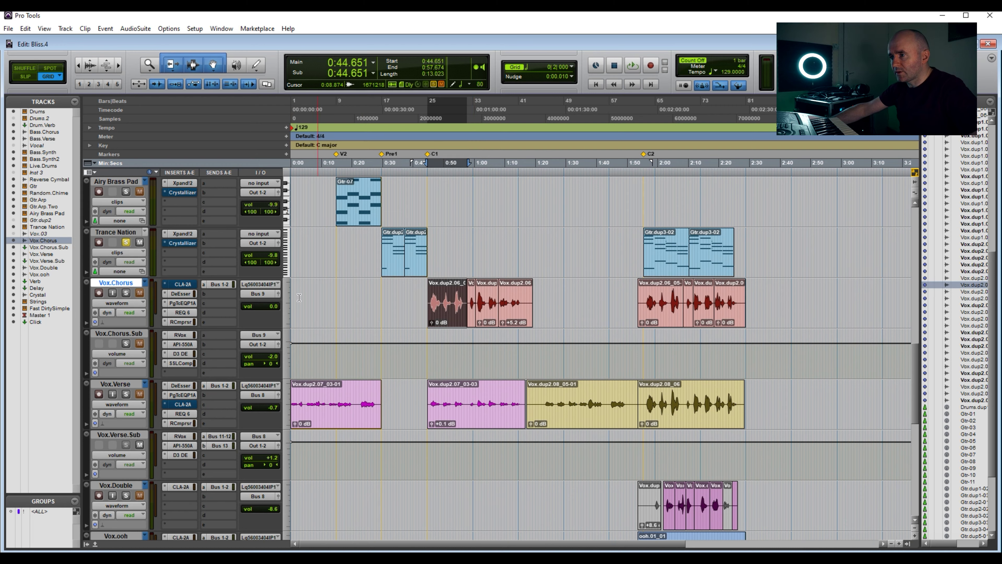
- Show the DeEsser, PuigTec EQP1A, REQ 6 and RCompressor inserts on the Vox.Chorus track one after another and close the plug-in window
left_click(186, 295)
left_click(187, 303)
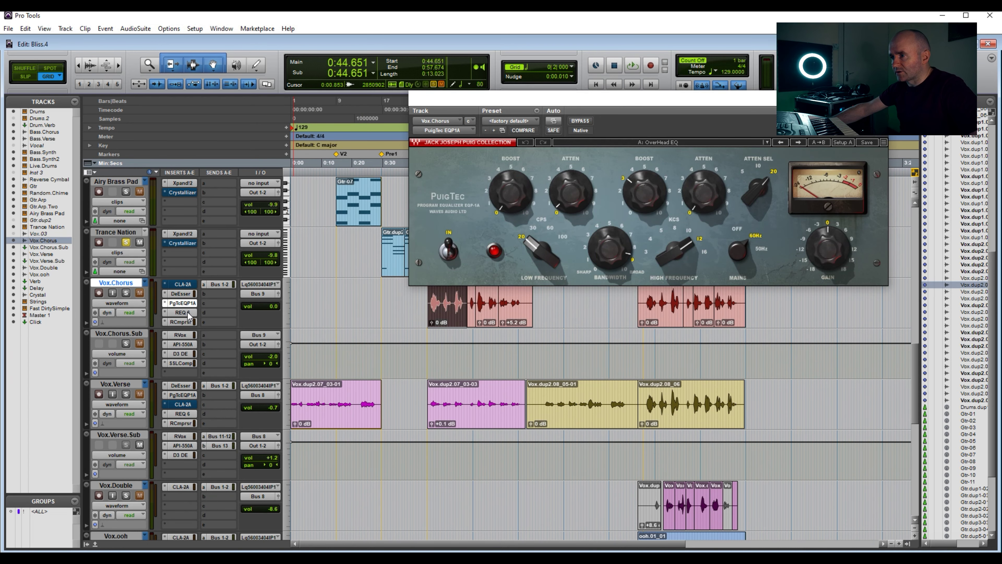
left_click(188, 313)
left_click(186, 322)
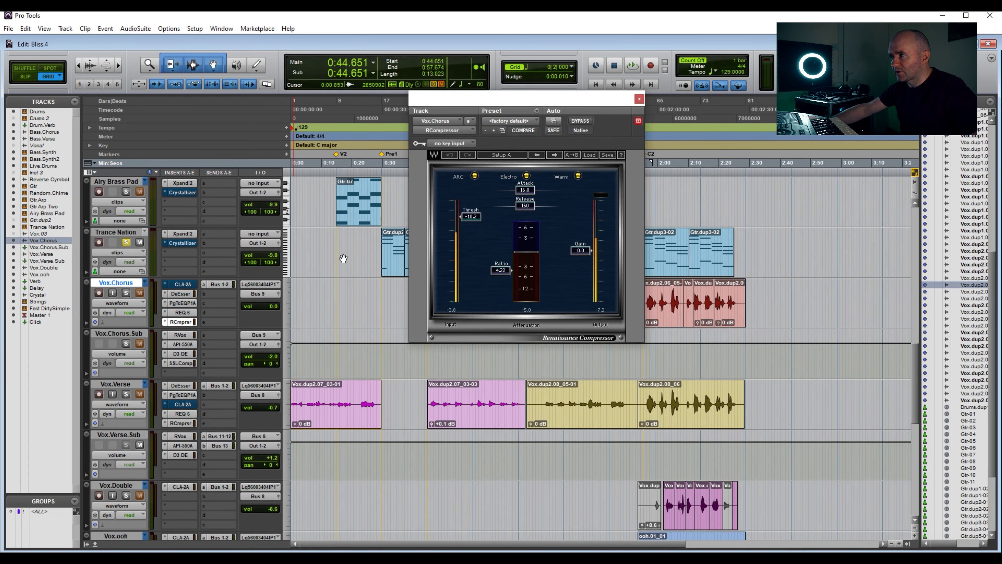
left_click(639, 99)
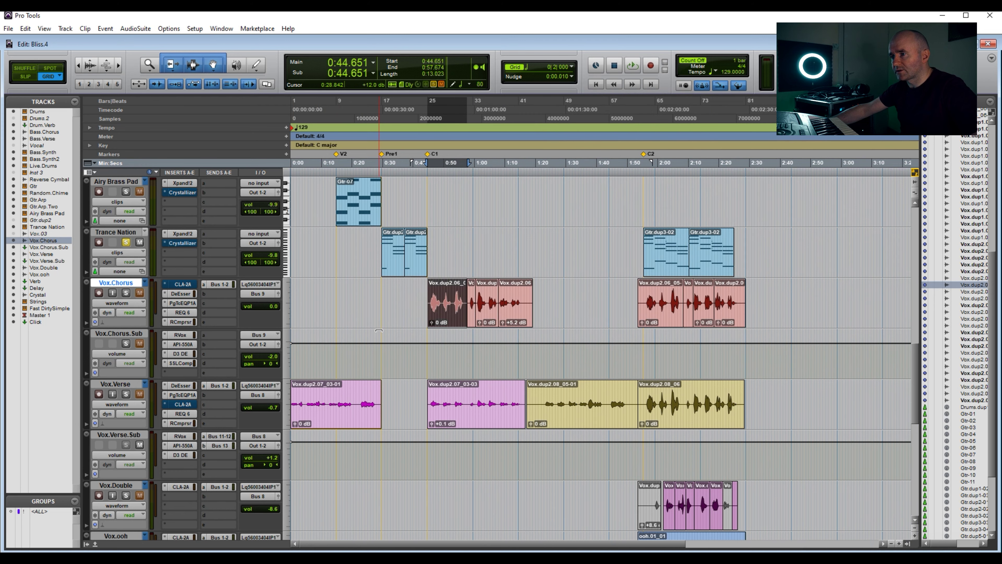
- Solo the Vox.Chorus track in place of Trance Nation and play its first clip at C1
left_click(135, 336)
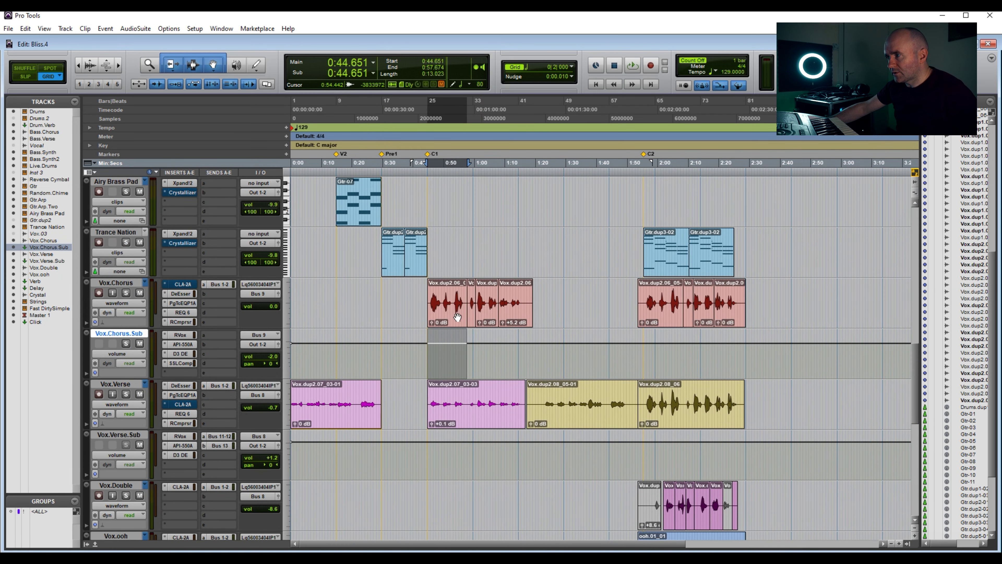
left_click(457, 317)
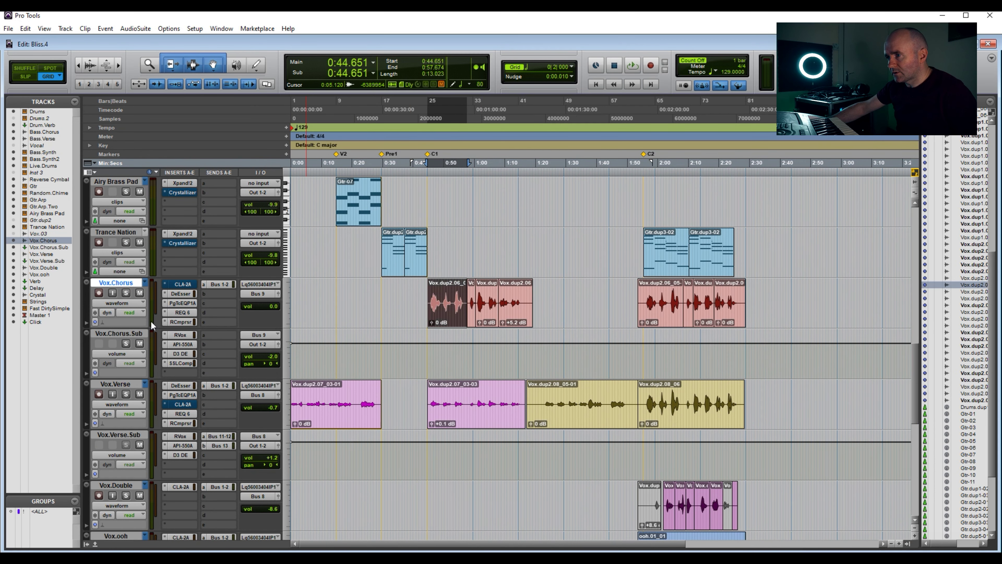
left_click(126, 292)
key("space")
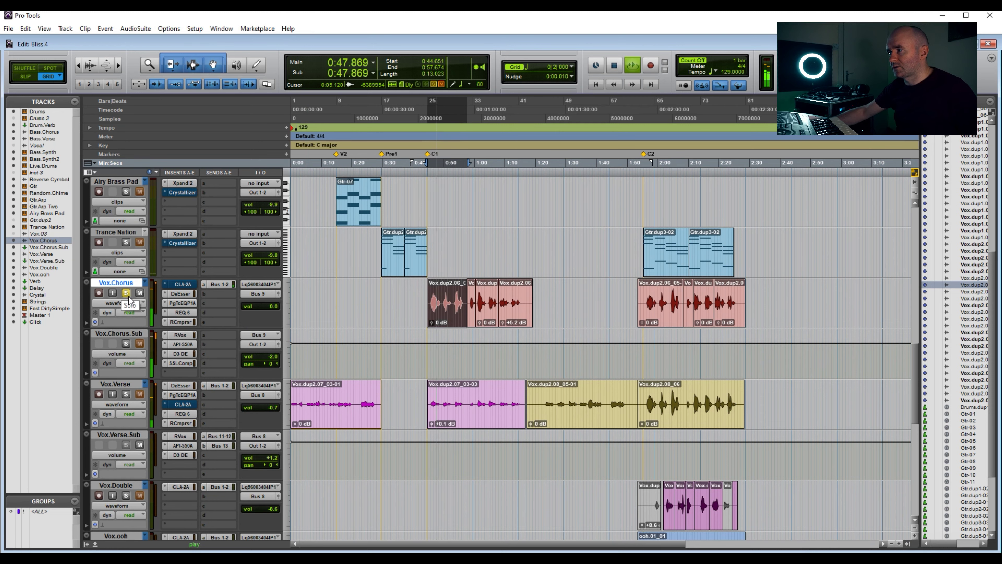
- Compare the dry chorus vocal by bypassing the Vox.Chorus and Vox.Chorus.Sub effects, re-enable all inserts including CLA-2A and the Bus 1-2 send, and stop playback
left_click(181, 294, "ctrl")
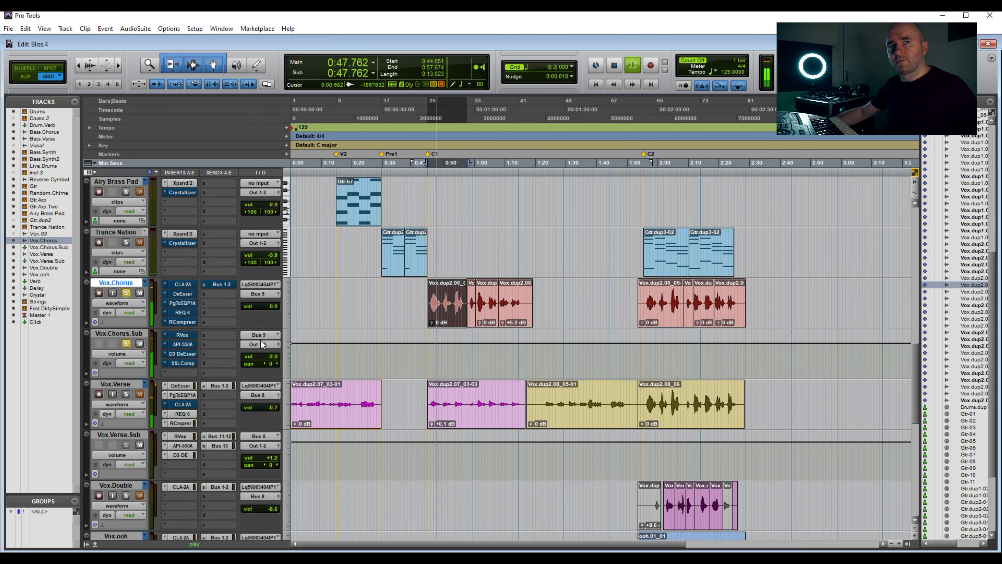
left_click(182, 363, "ctrl+shift")
left_click(187, 319, "ctrl")
left_click(187, 312, "ctrl")
left_click(187, 303, "ctrl")
left_click(187, 294, "ctrl")
left_click(186, 284, "ctrl")
left_click(219, 284, "ctrl")
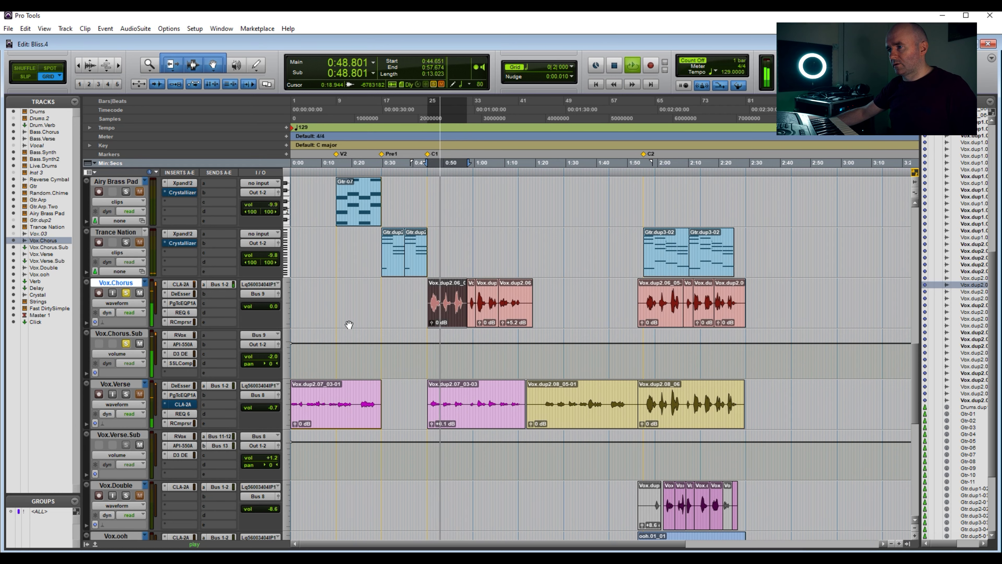
key("space")
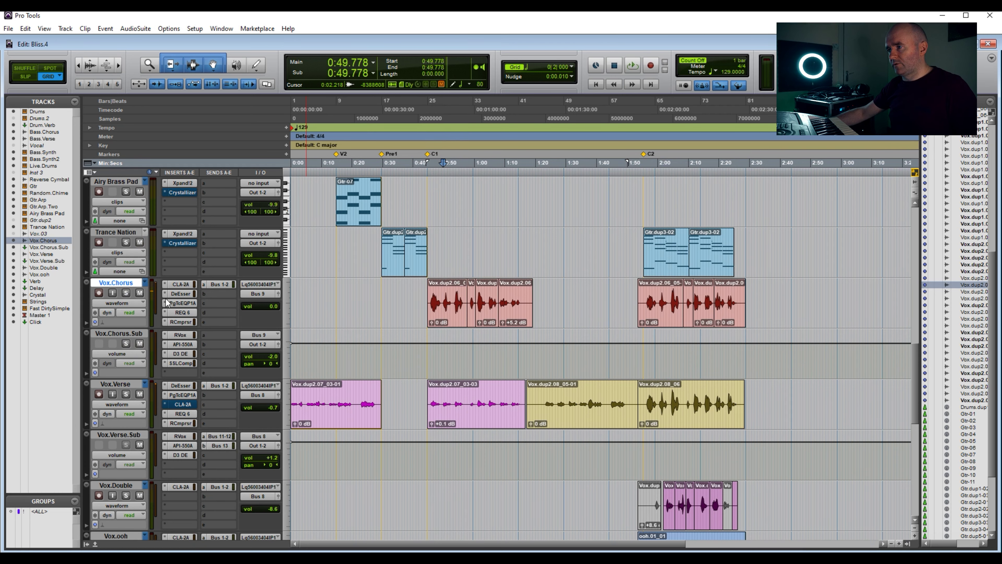
- Solo the Vox.Double track in place of Vox.Chorus, play its second clip after C2 and stop playback
scroll(392, 350, "down", 3)
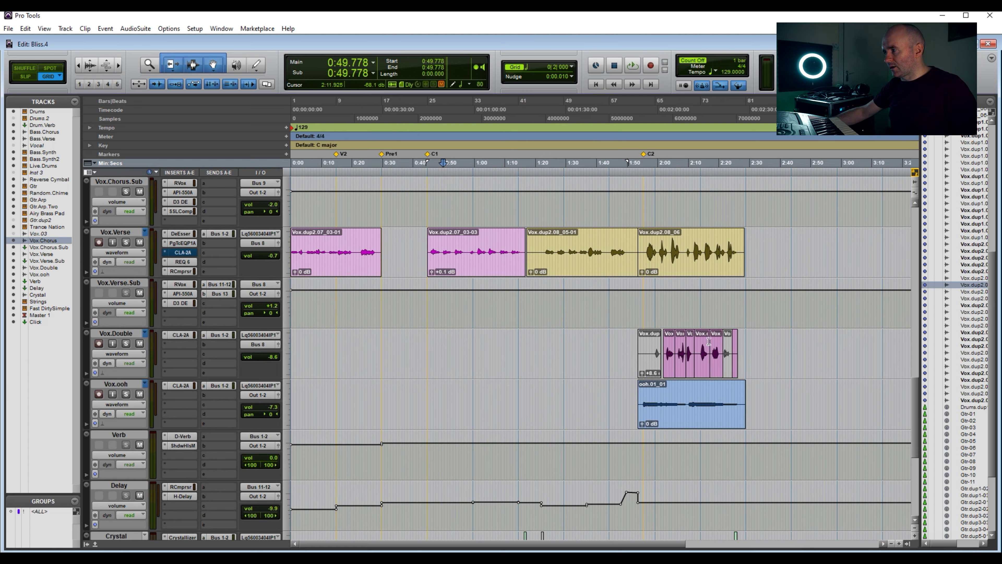
left_click(668, 373)
left_click(125, 343)
key("space")
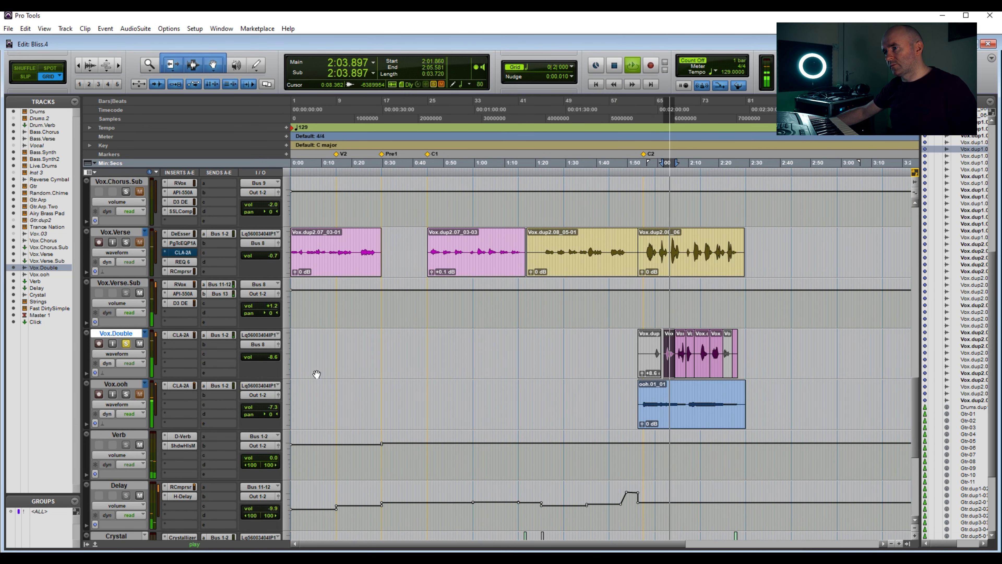
key("space")
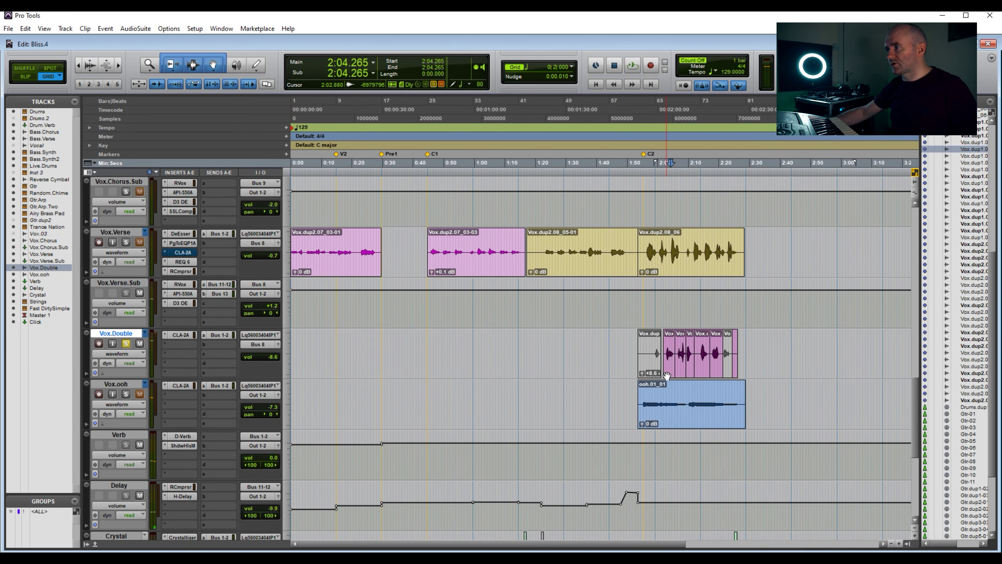
- Solo the Vox.ooh track in place of Vox.Double, play its ooh.01_01 clip and stop playback
left_click(669, 419)
left_click(125, 344)
key("space")
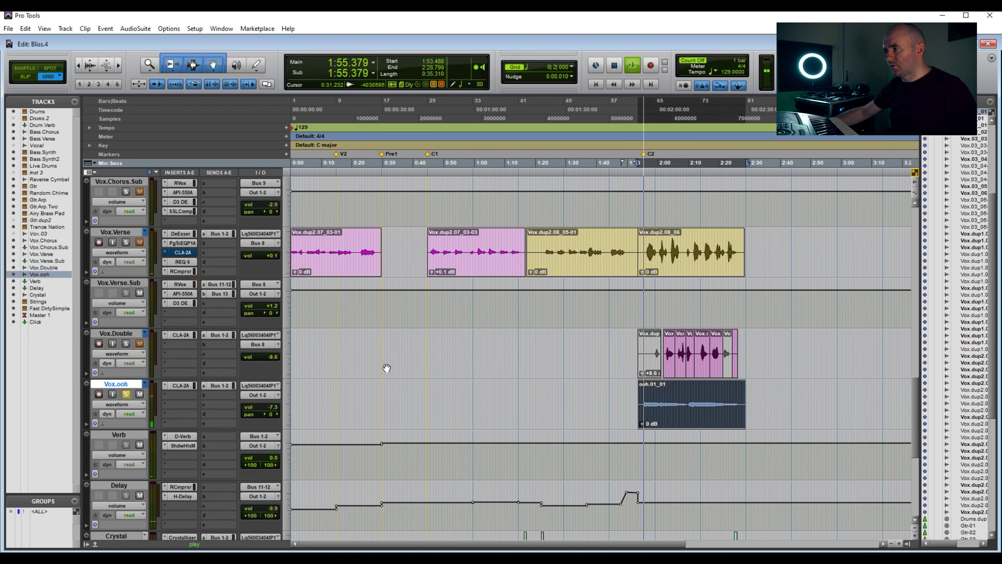
scroll(403, 379, "down", 2)
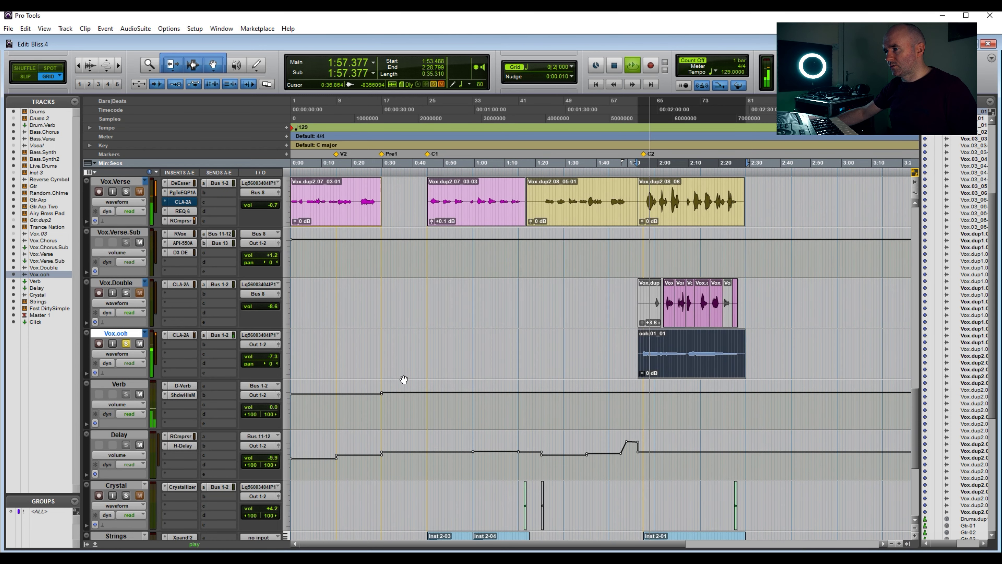
scroll(404, 378, "down", 2)
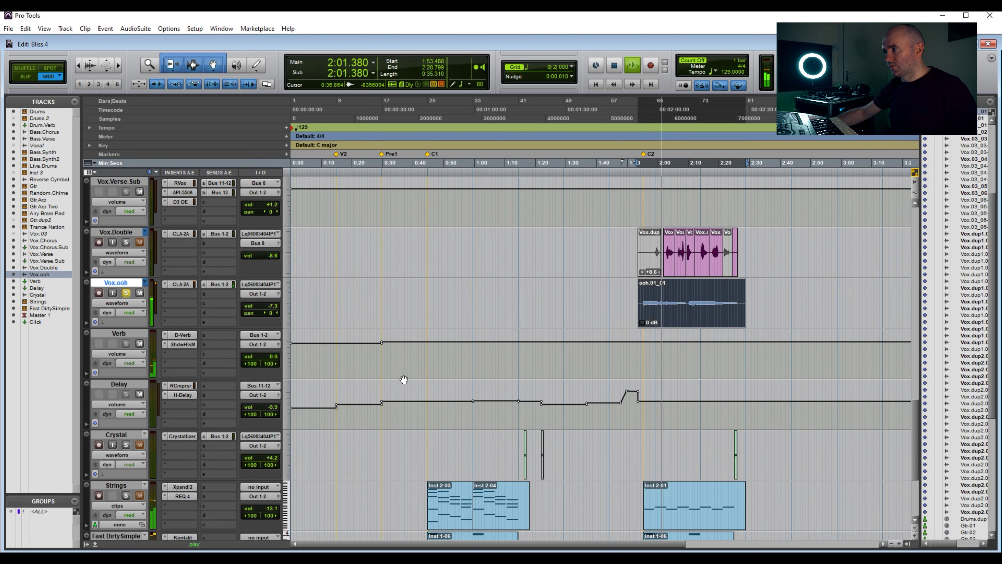
key("space")
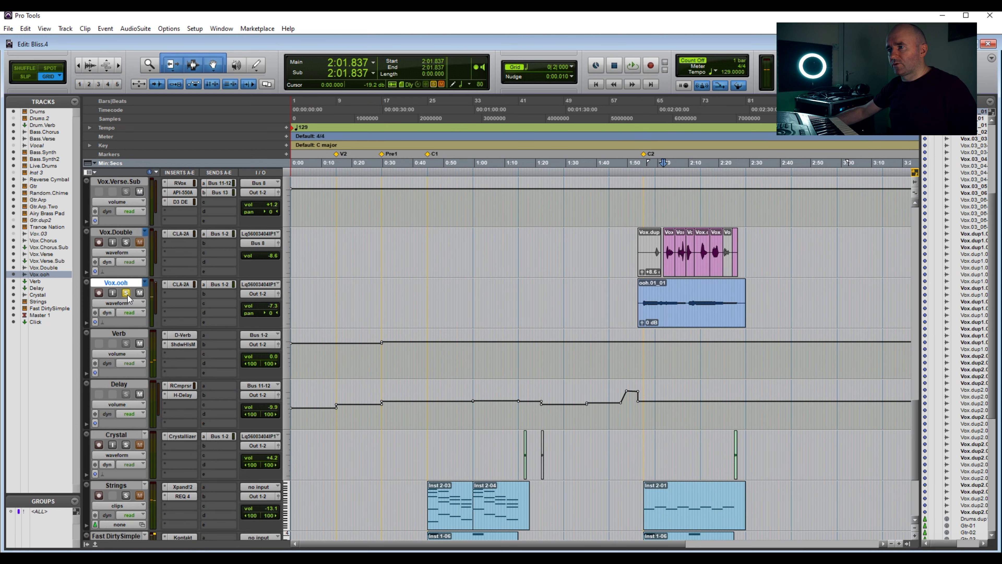
- Show the D-Verb insert on the Verb track and the H-Delay insert on the Delay track, closing each window
left_click(179, 336)
left_click(639, 99)
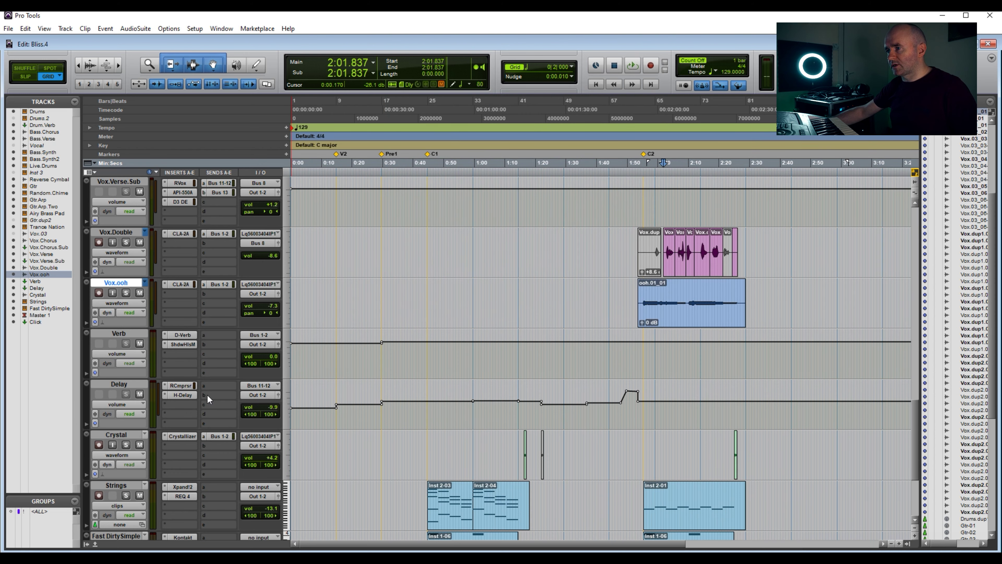
left_click(183, 395)
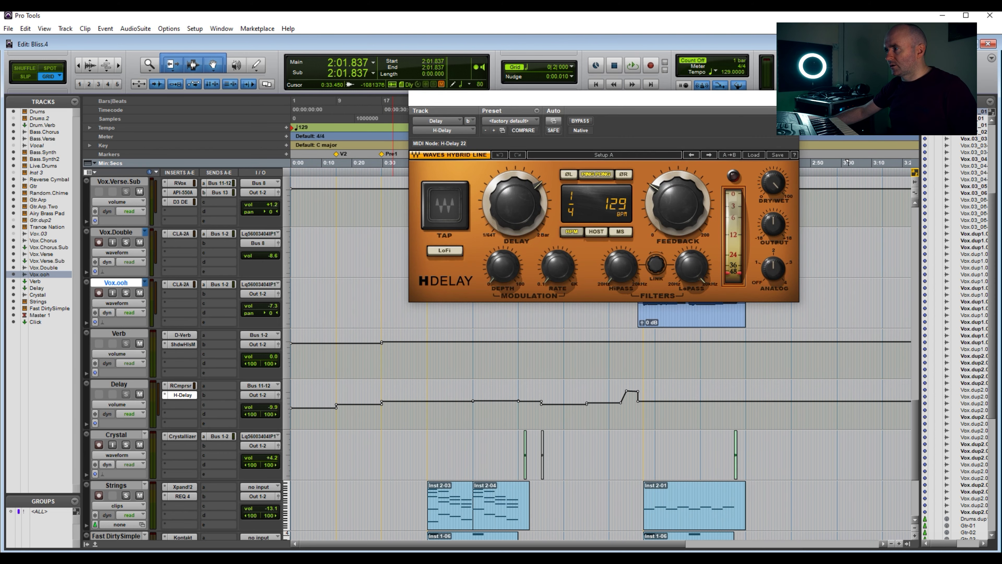
left_click(792, 99)
- Solo the Strings track and play its Inst 2-03 clip at C1
scroll(443, 478, "down", 3)
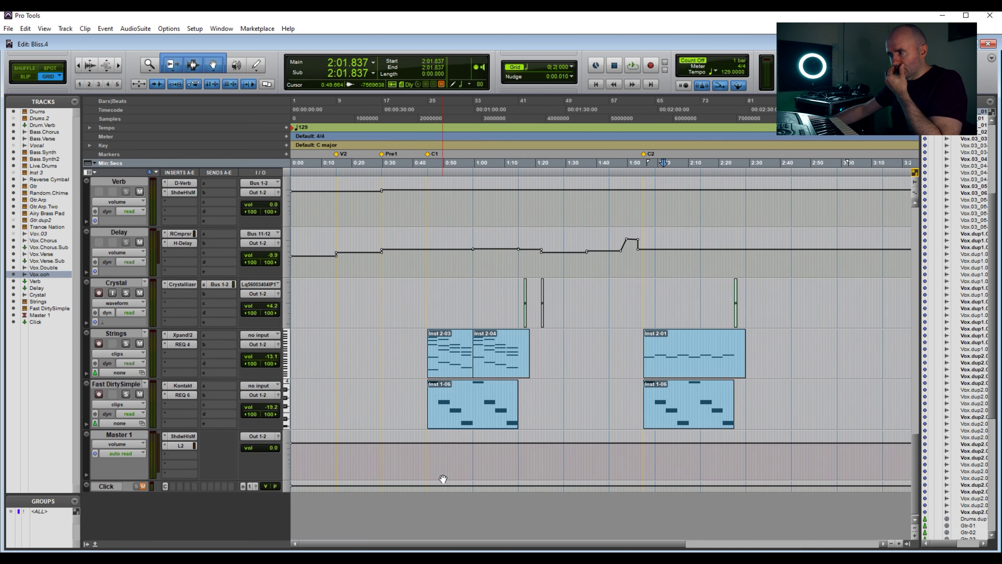
left_click(434, 373)
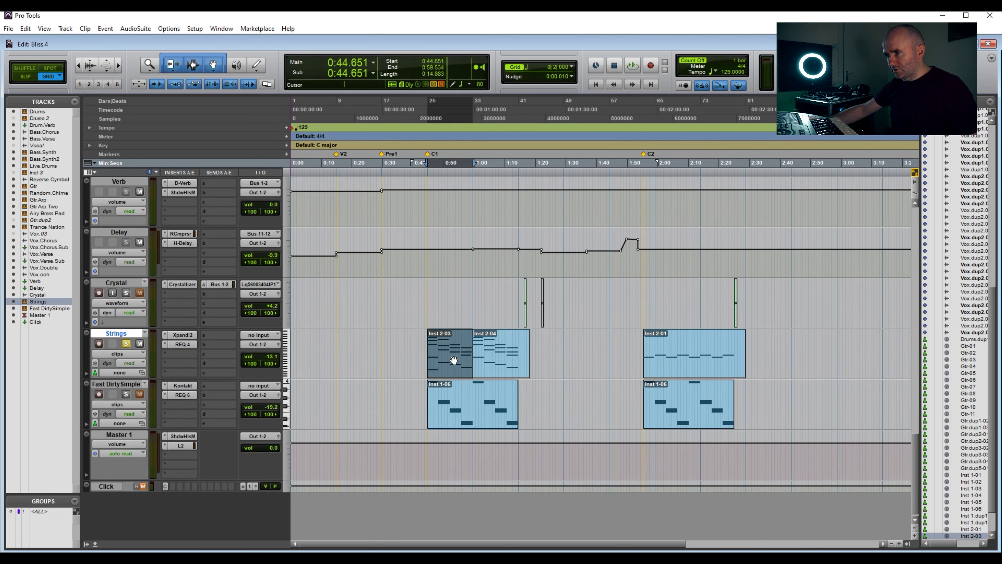
key("space")
- Show the +05 Legato+Tremolo preset under 16 Strings in the Strings track's Xpand!2 instrument and close its window
left_click(182, 336)
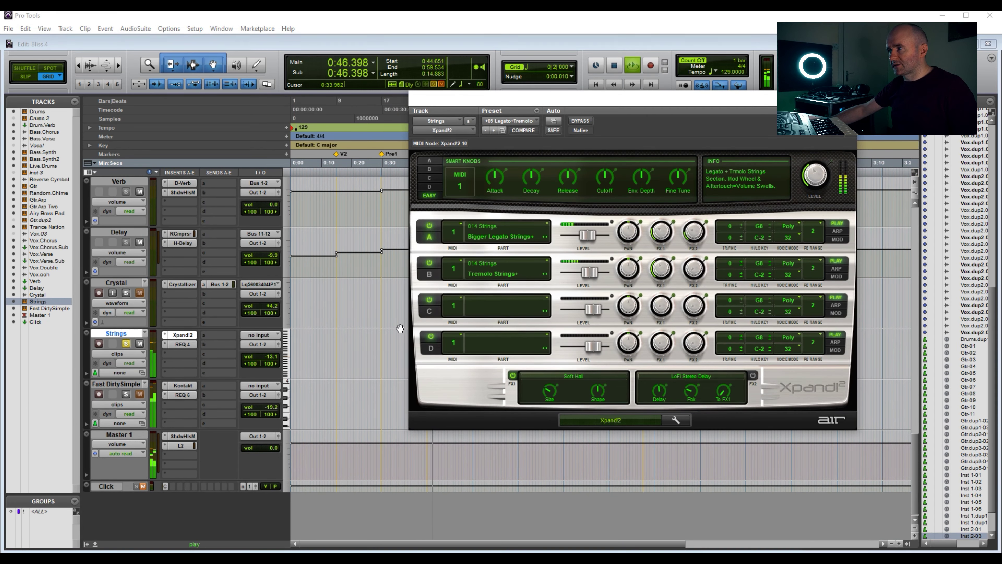
left_click(520, 117)
mouse_move(572, 272)
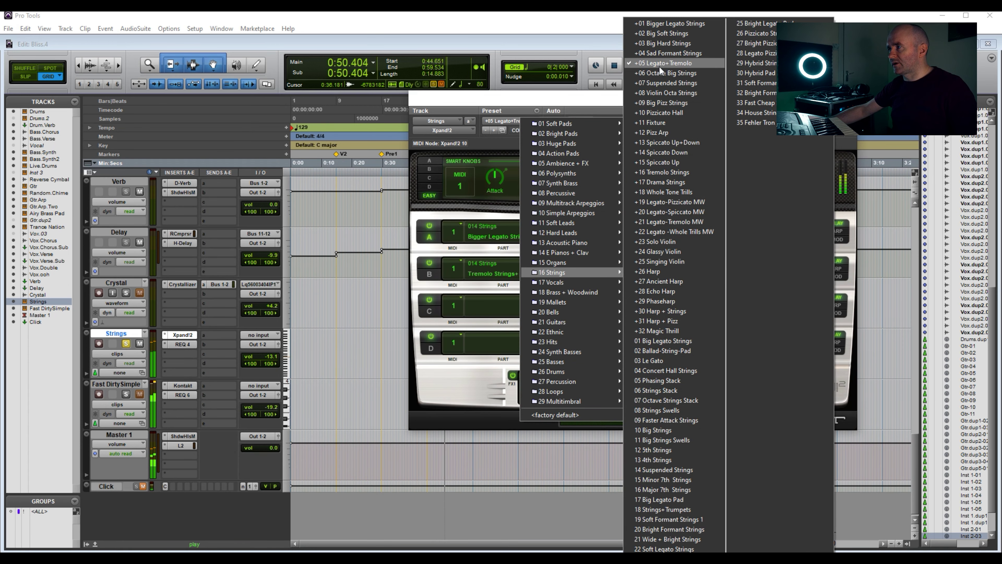
left_click(658, 65)
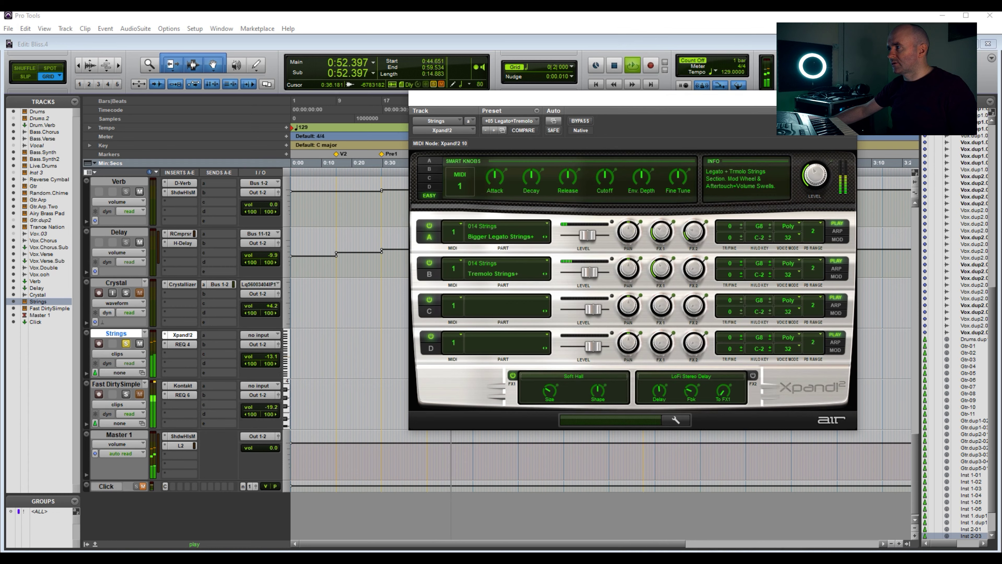
key("ctrl+w")
- Solo the Fast DirtySimple track in place of Strings, play it and show its Kontakt Signal preset 007. Fast Dirty Simple
left_click(465, 421)
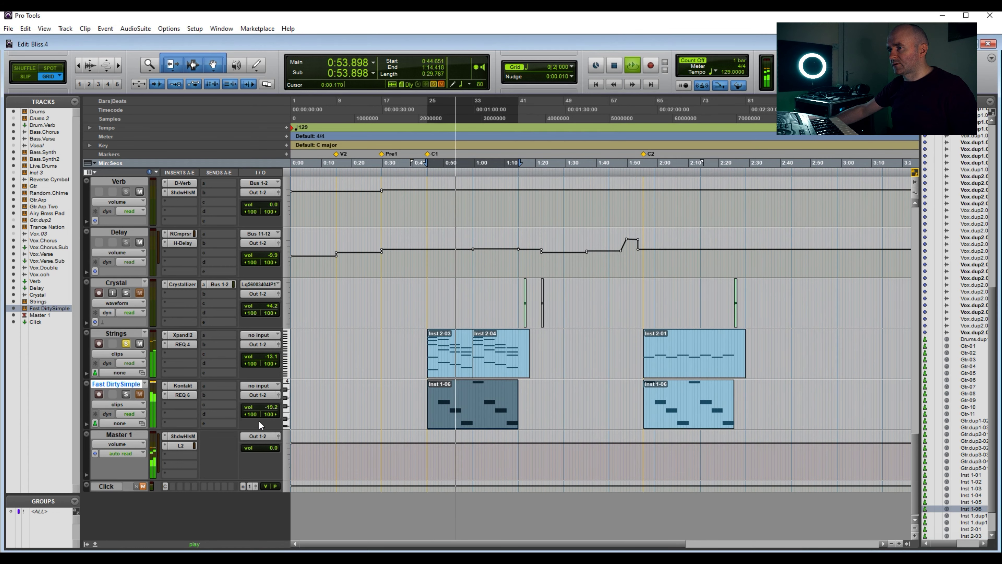
left_click(126, 394)
key("space")
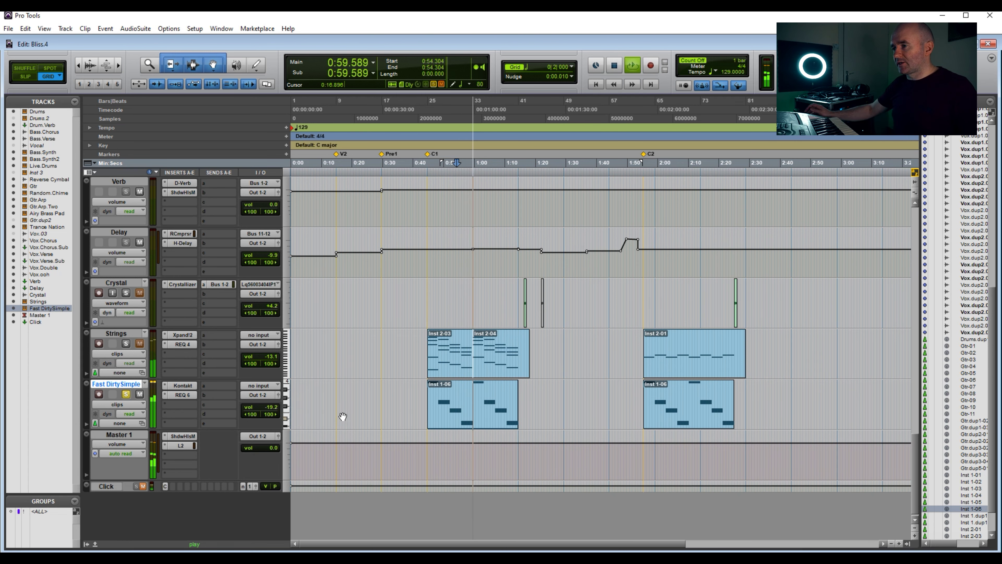
left_click(186, 385)
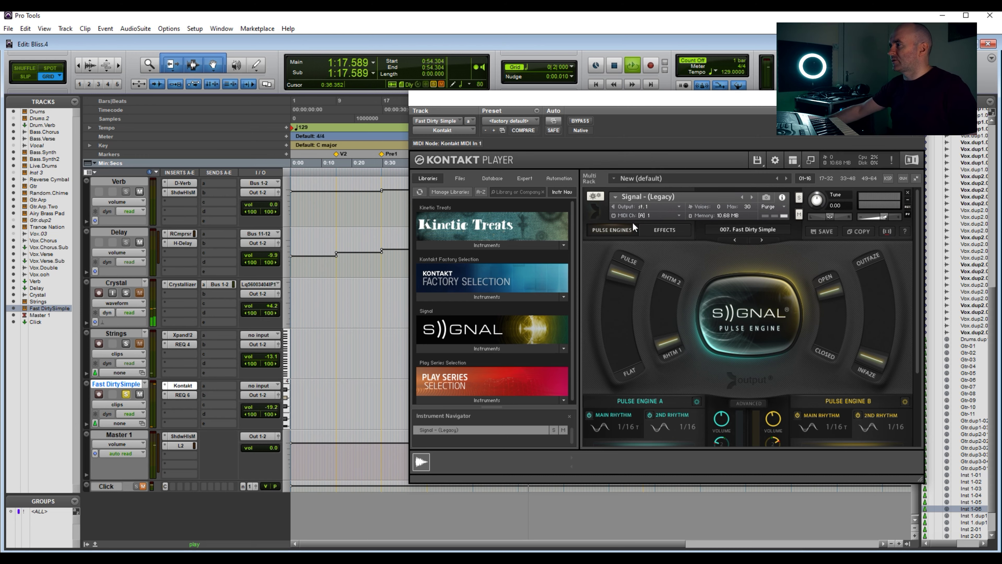
key("ctrl+w")
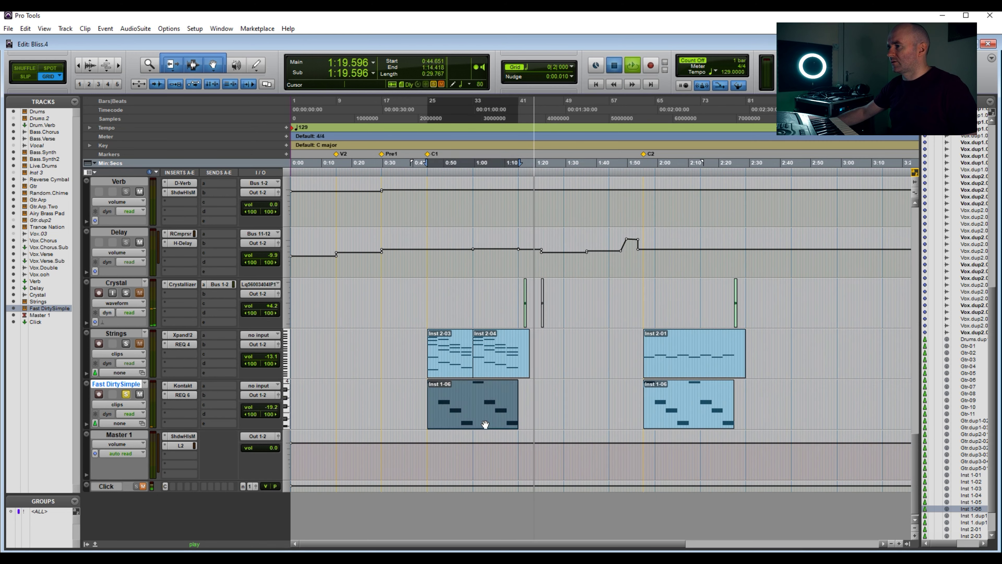
- Play the full mix from the first Inst 1-06 clip at C1 while toggling the mute on the Fast DirtySimple track to compare
double_click(434, 413)
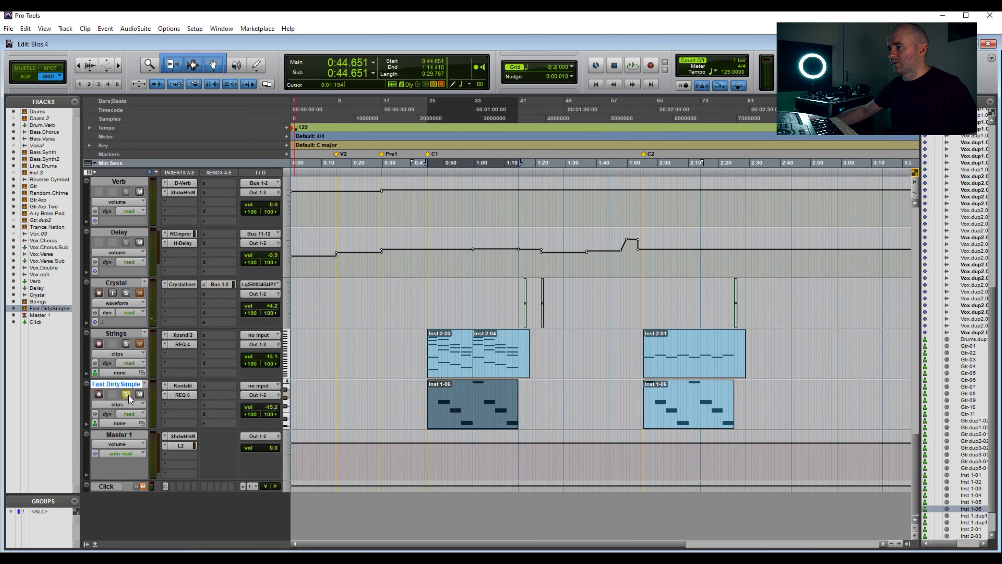
key("space")
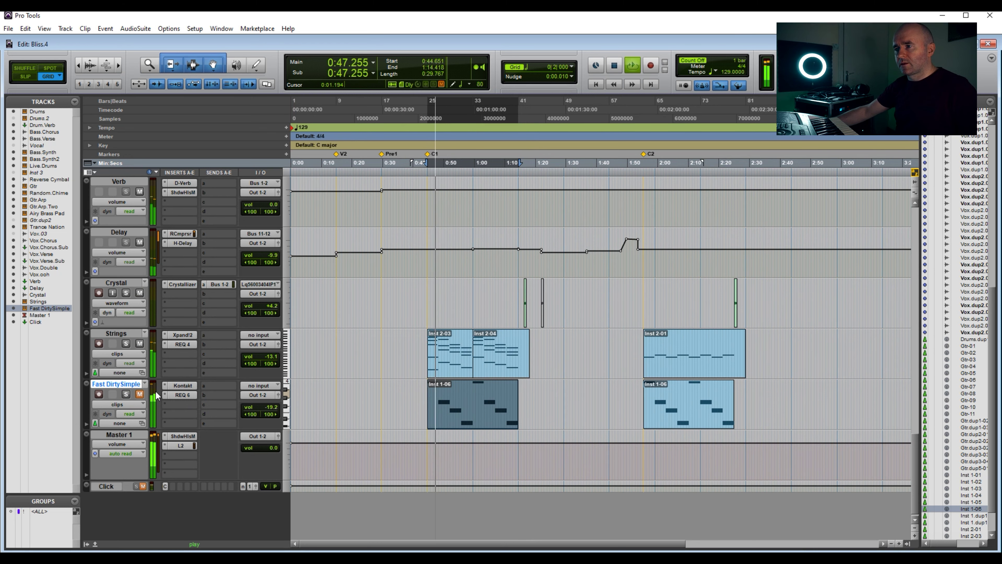
left_click(140, 394)
left_click(140, 395)
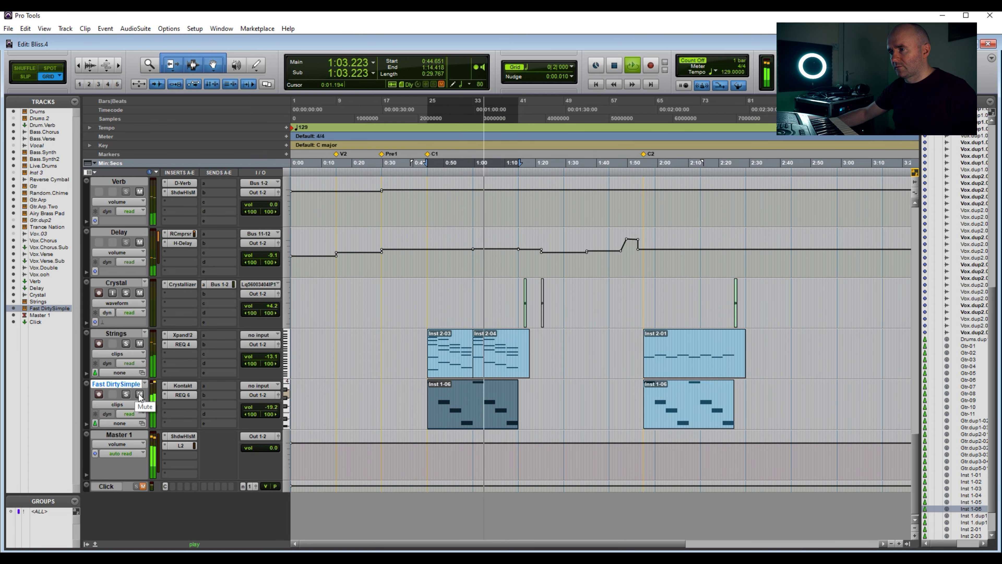
left_click(139, 395)
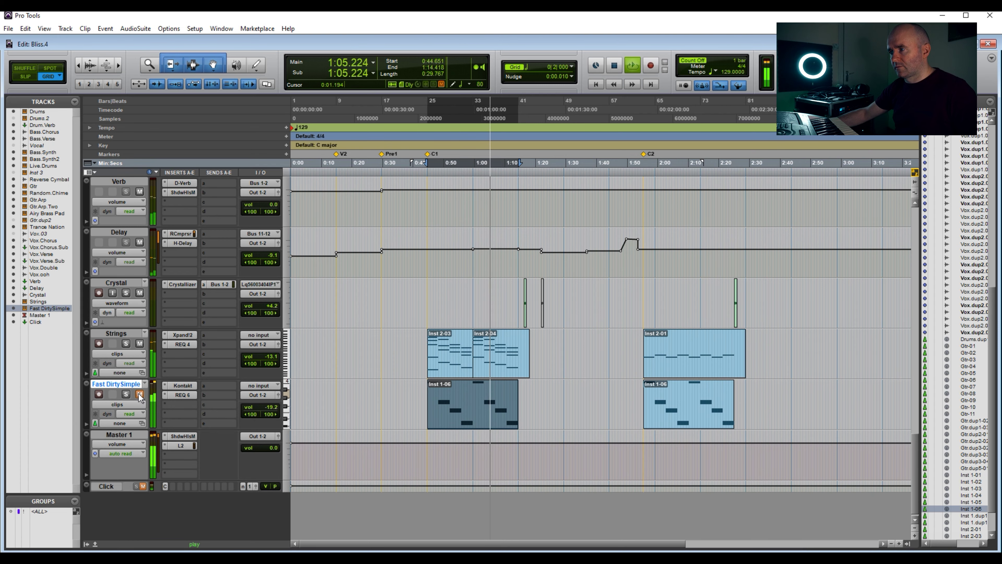